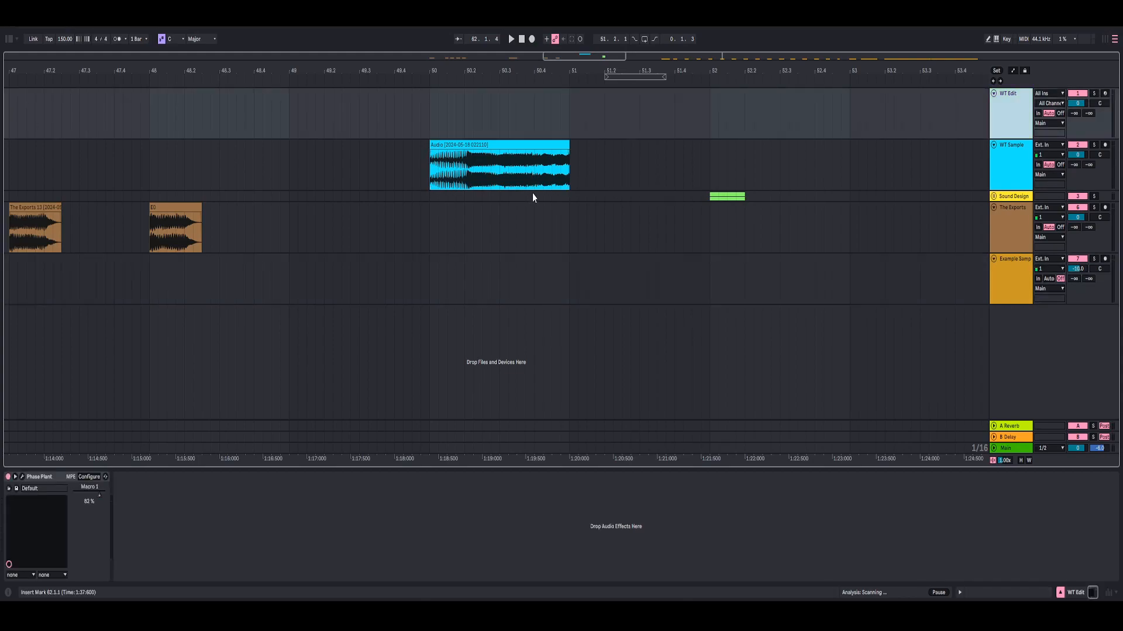
- Examine the oscillators and the Lane 1 effects of the Phase Plant patch on the WT Edit track
left_click(23, 477)
left_click(877, 76)
left_click(23, 477)
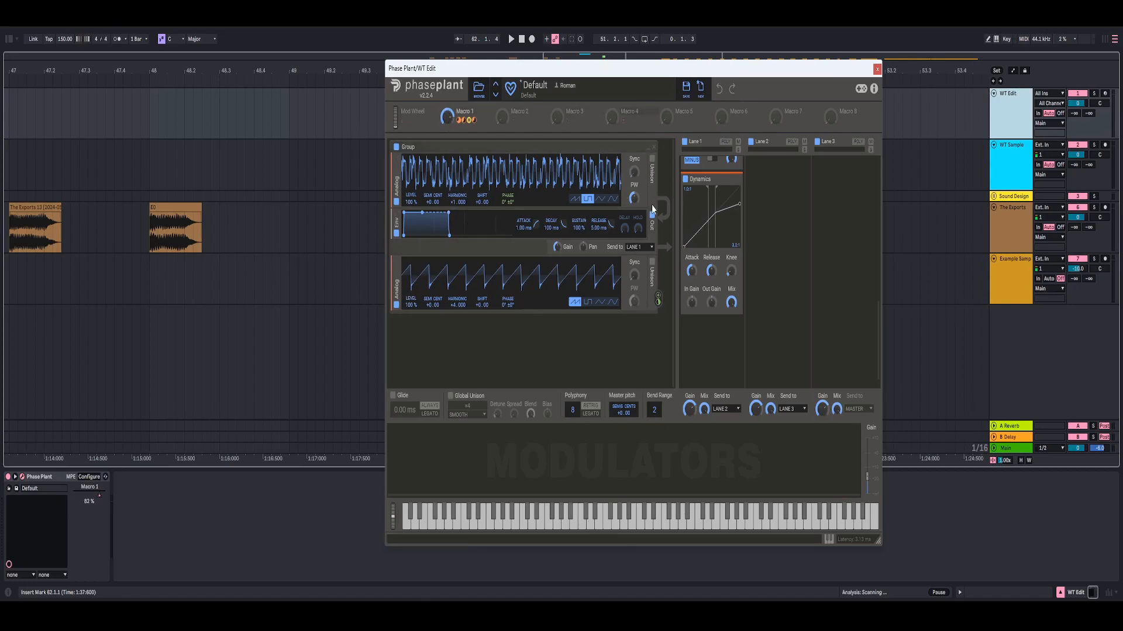
scroll(688, 231, "up", 3)
scroll(689, 231, "up", 3)
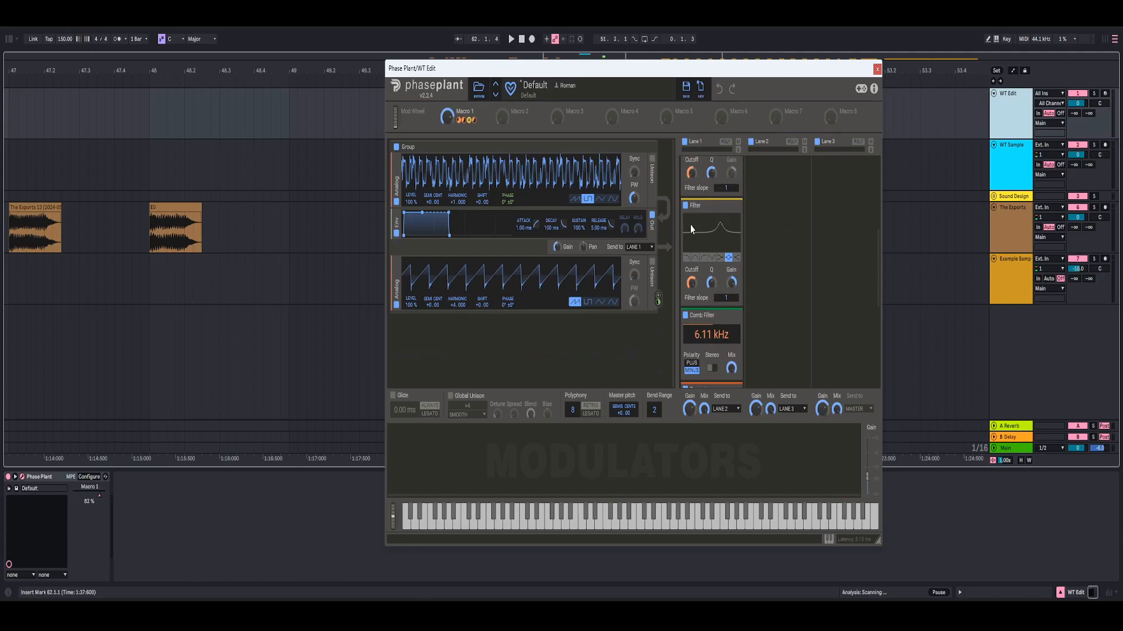
scroll(693, 228, "down", 5)
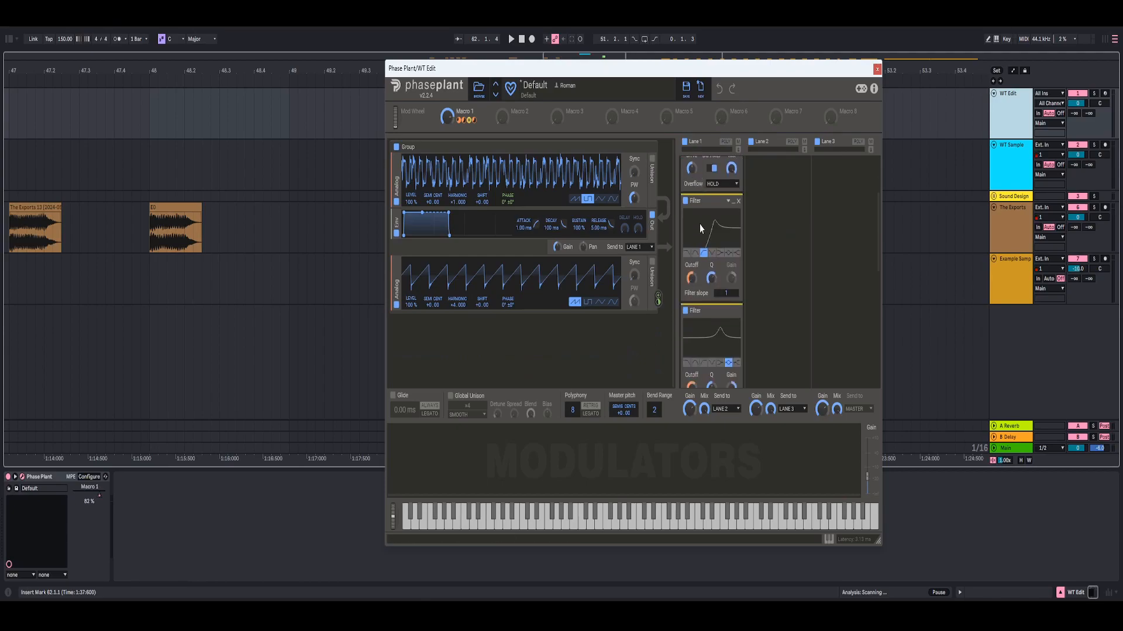
scroll(710, 238, "down", 3)
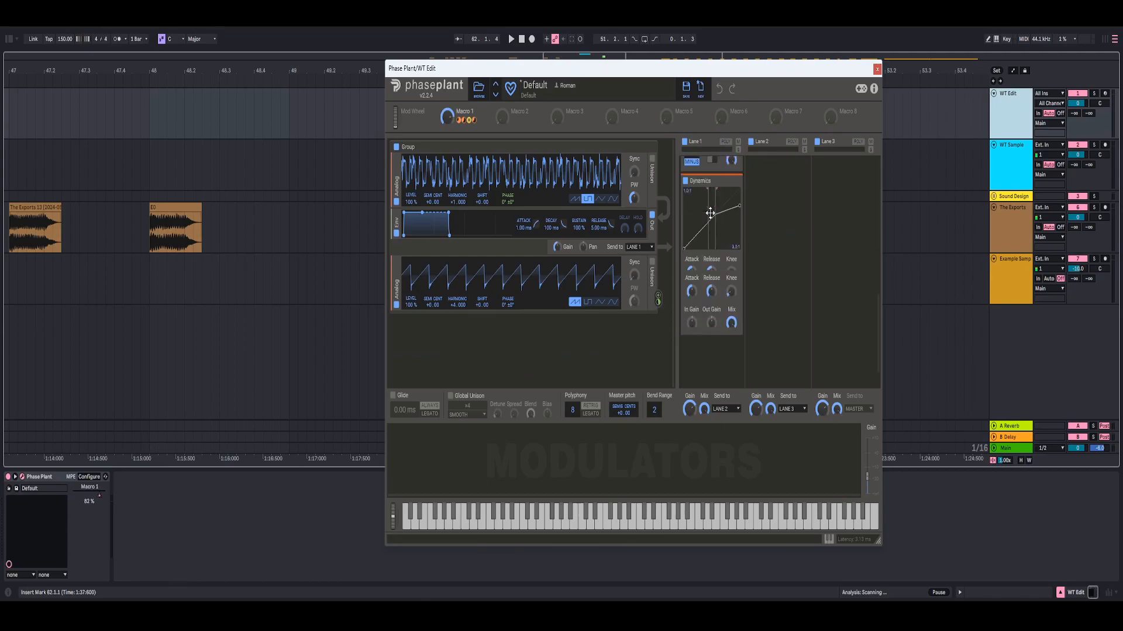
left_click(876, 70)
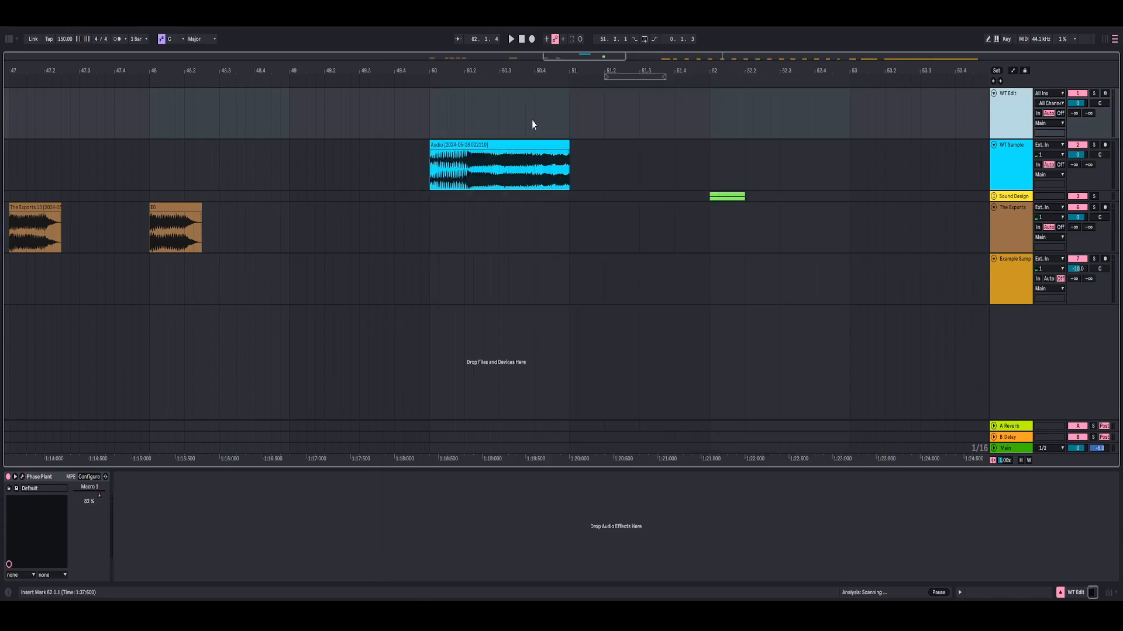
- Play back the audio clip on the WT Sample track
left_click(535, 158)
left_click_drag(522, 68, 519, 87)
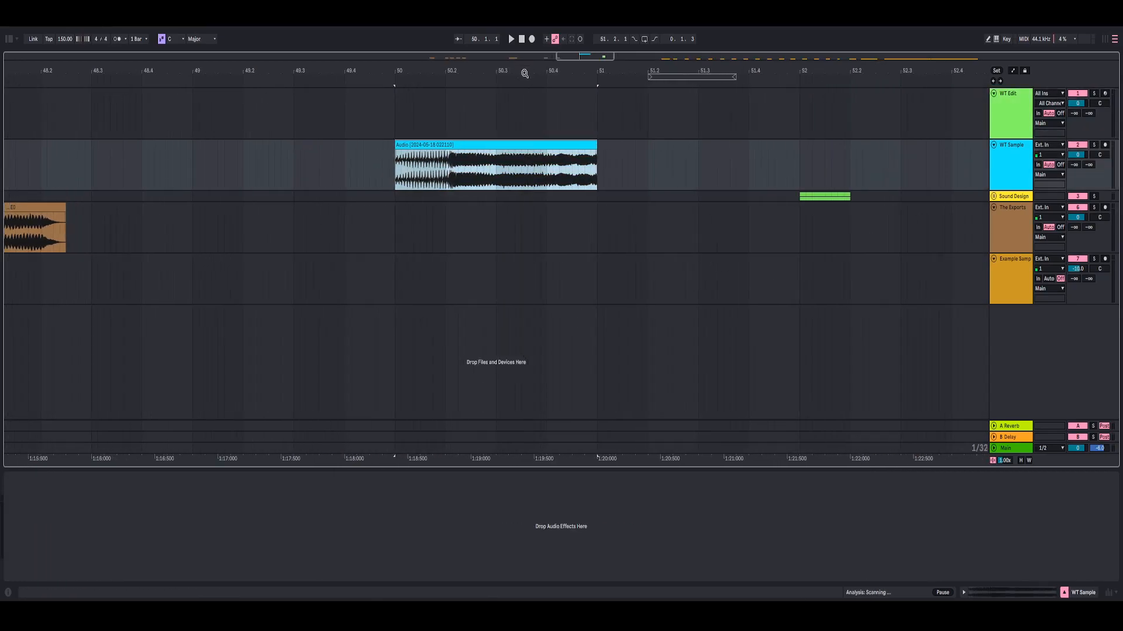
key("space")
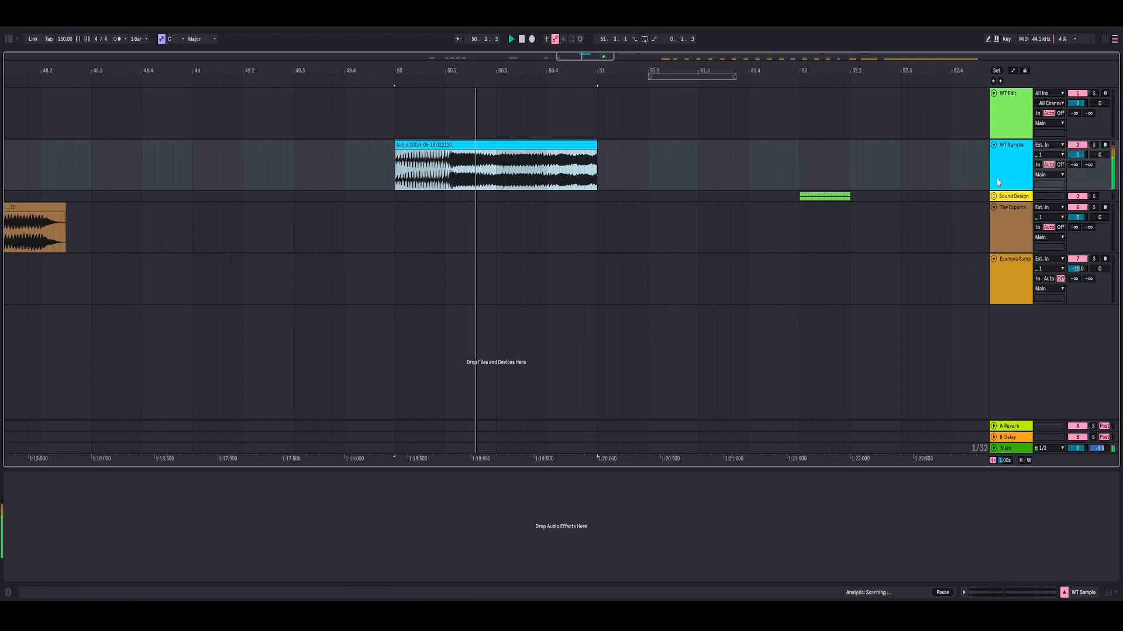
key("space")
- Unfold the Sound Design group to show its PP Patch and Midi Send tracks
left_click_drag(605, 70, 337, 71)
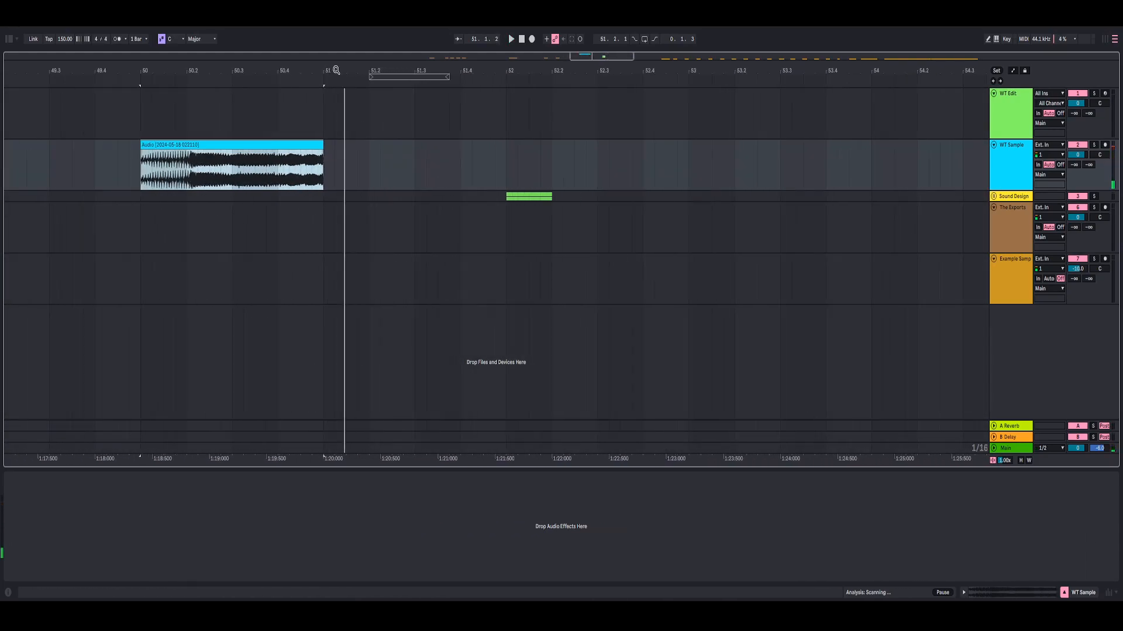
left_click(994, 198)
left_click(994, 196)
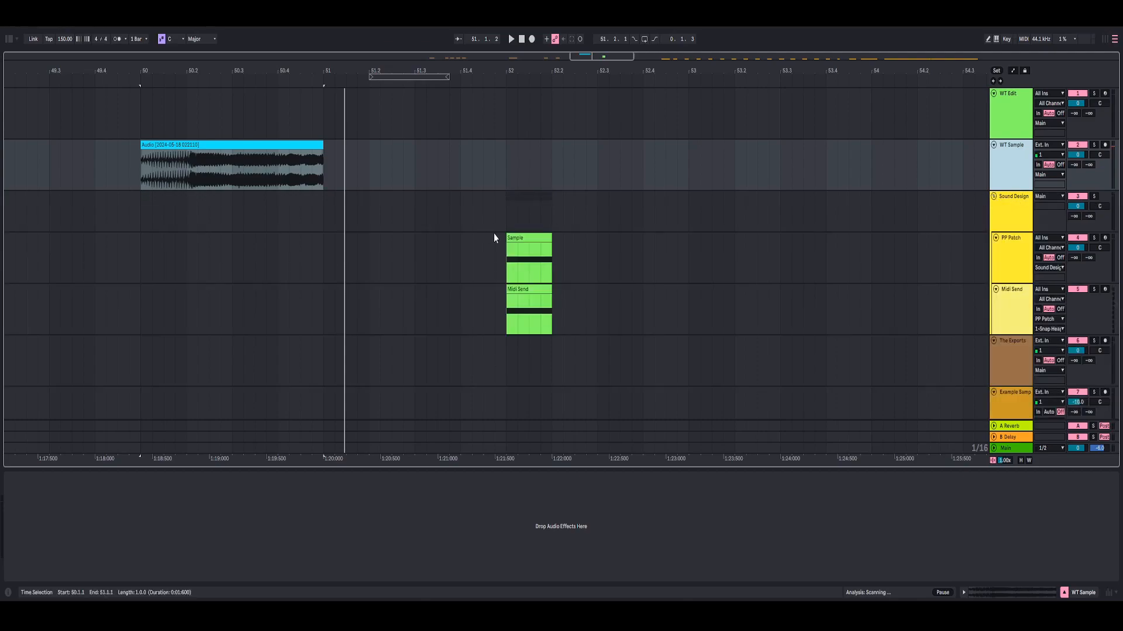
scroll(577, 225, "down", 1)
scroll(1004, 188, "up", 1)
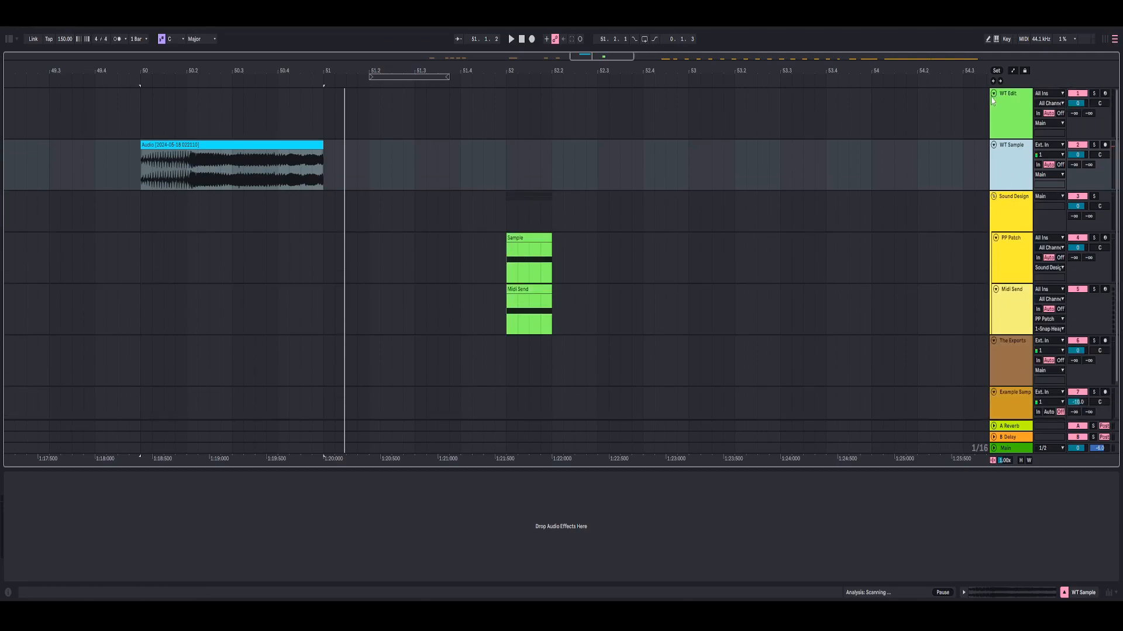
- Fold the WT Edit and WT Sample tracks
left_click(994, 93)
left_click(994, 104)
left_click(1003, 138)
- Show the PP Patch track's devices and examine the Phase Plant in the pp2bass chain of its Instrument Rack
left_click(1008, 177)
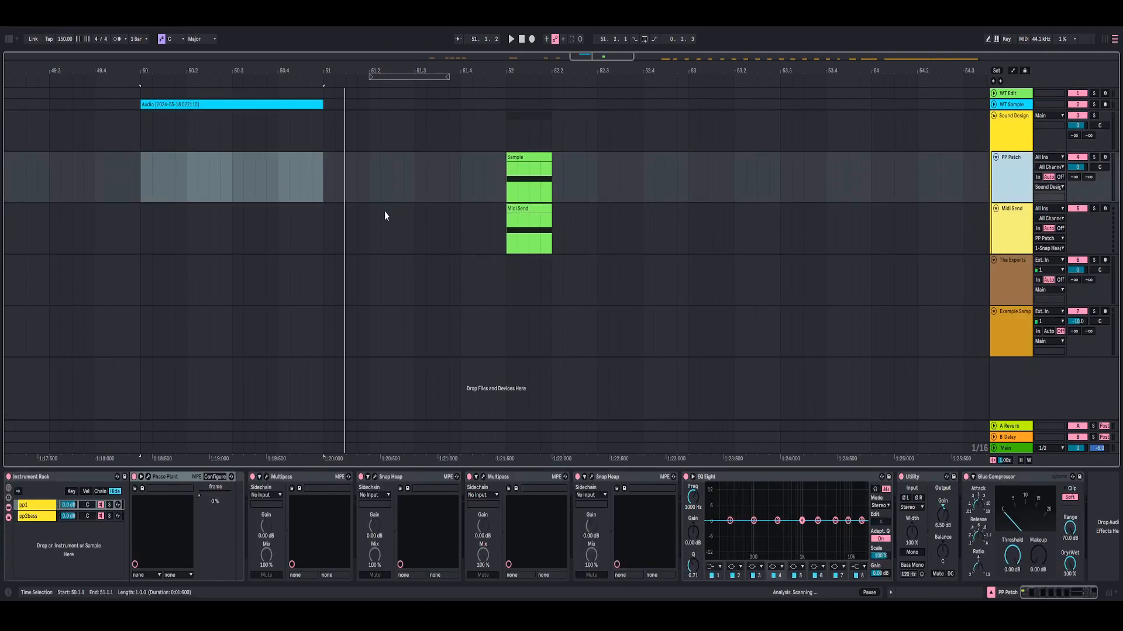
key("Down")
key("Up")
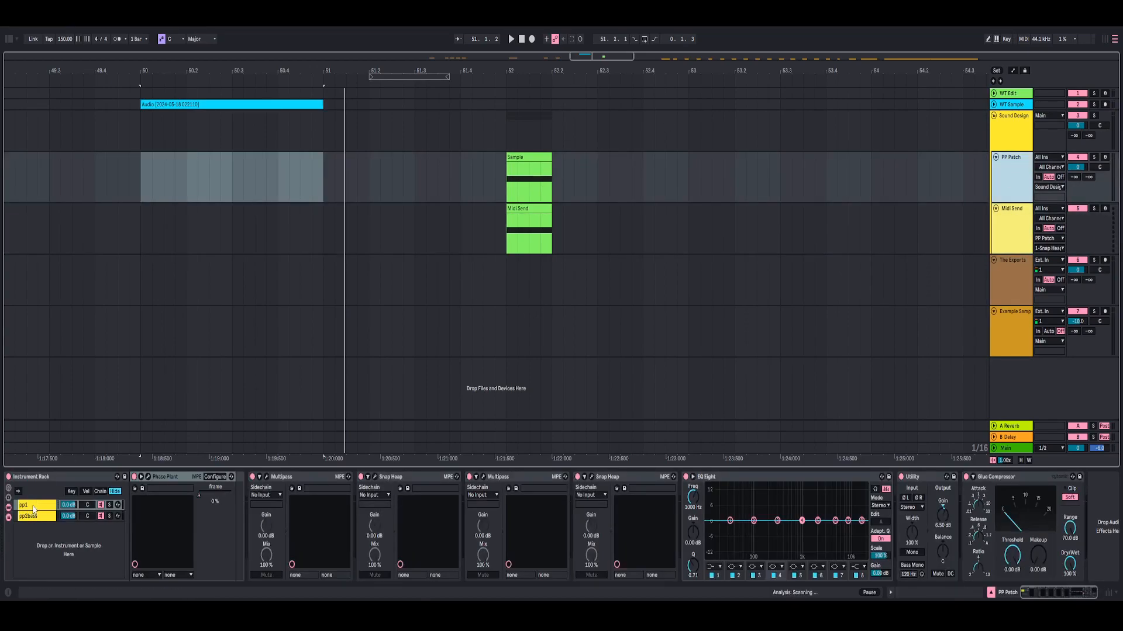
left_click(30, 507)
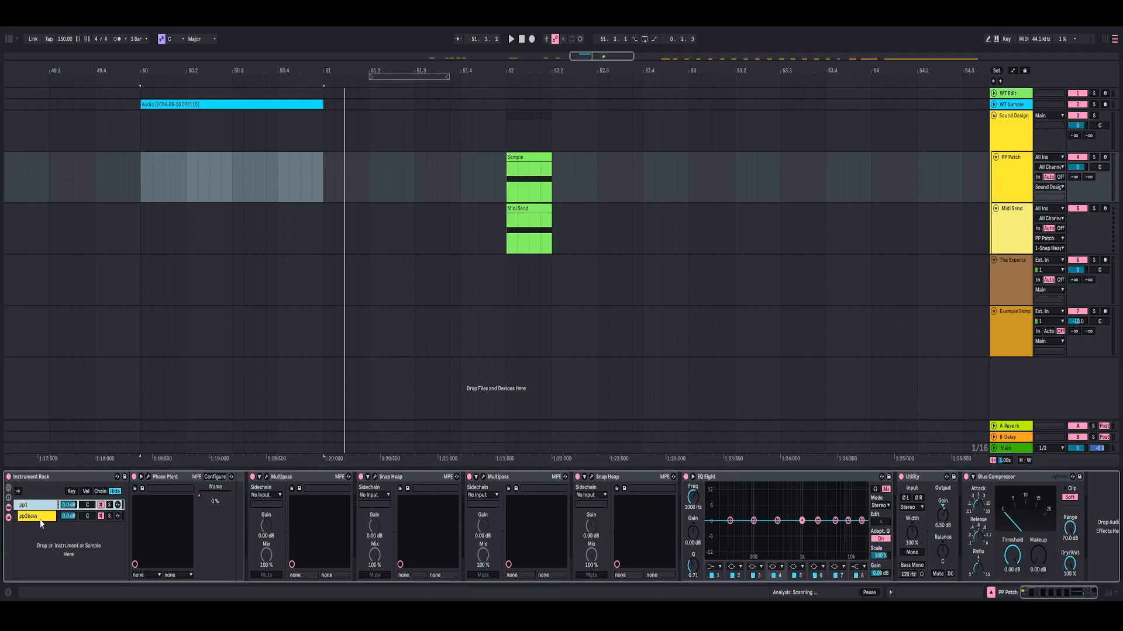
left_click(40, 520)
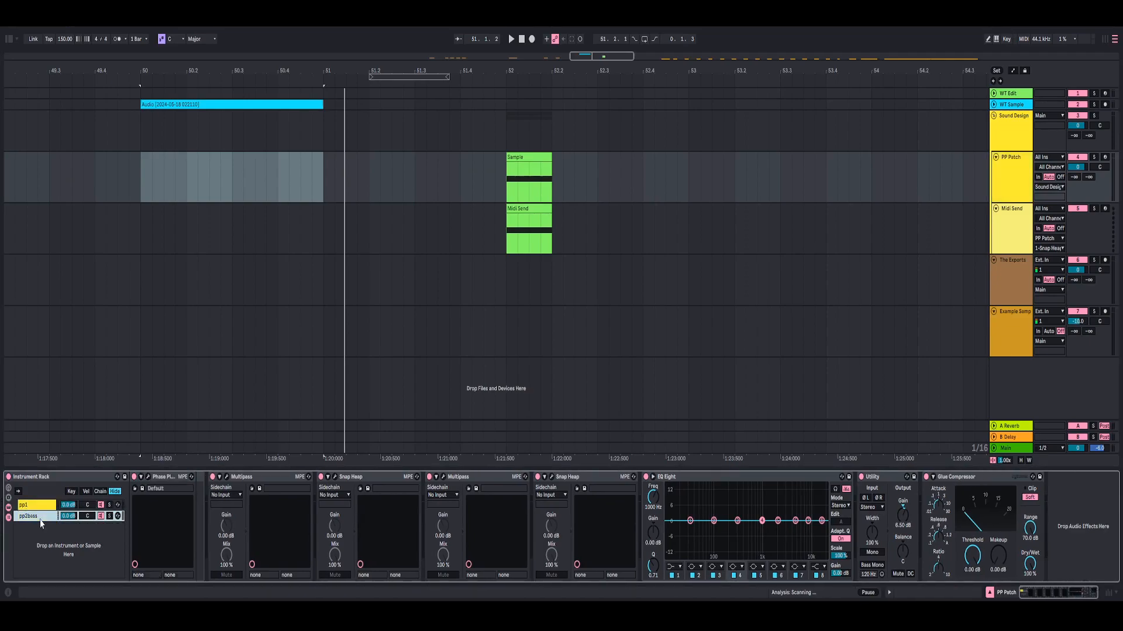
left_click(148, 478)
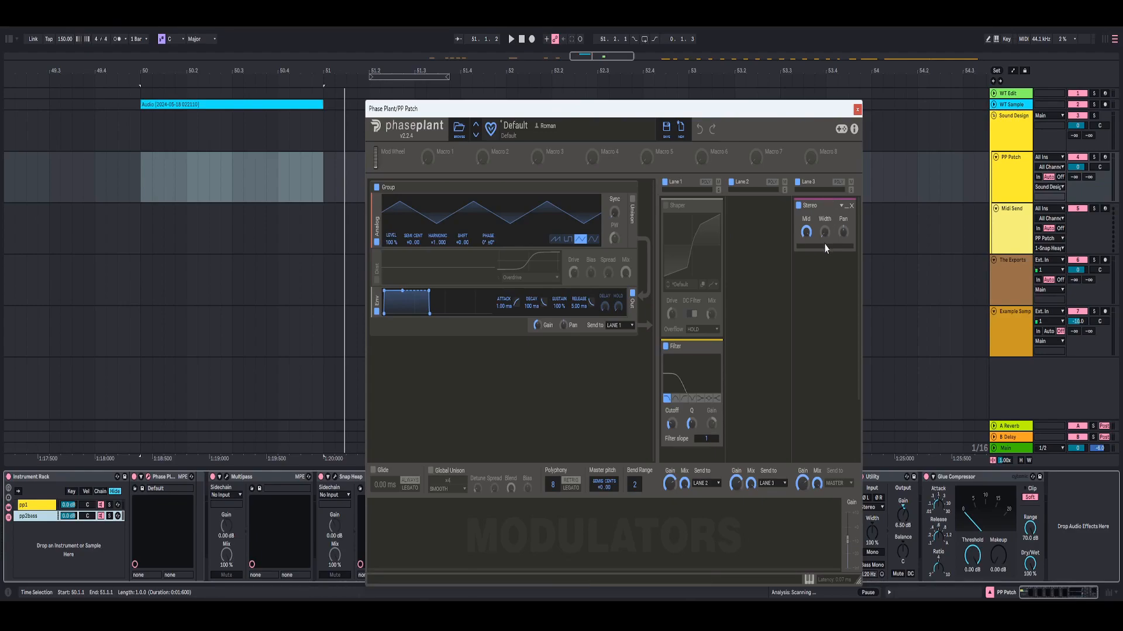
left_click(857, 111)
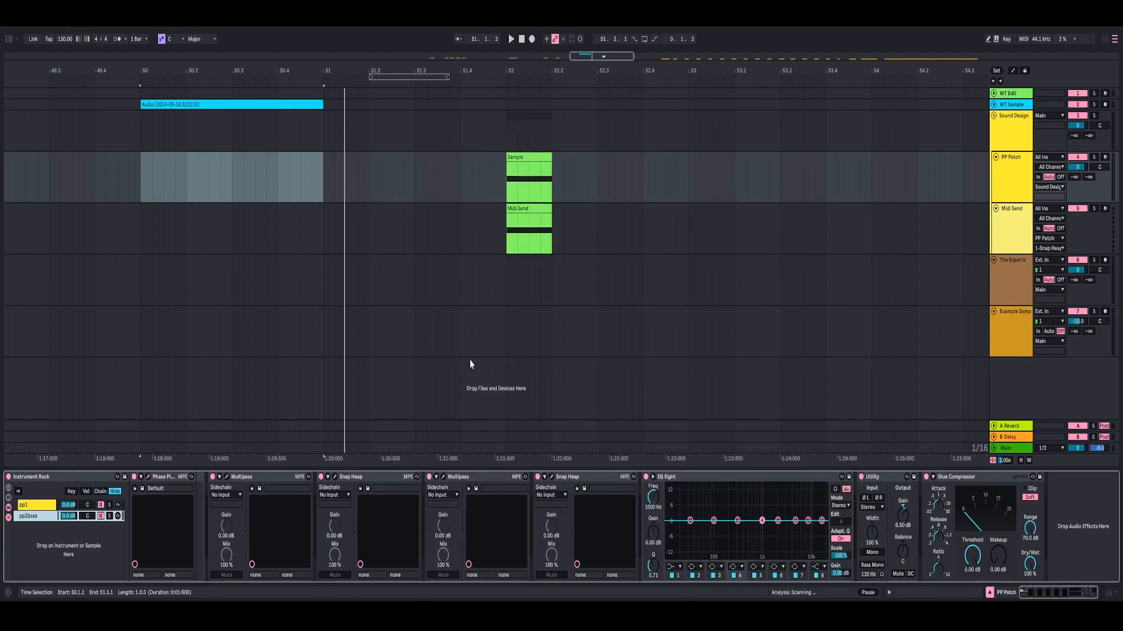
- Switch to the pp1 chain and examine the wavetable setup and effect lanes of its Phase Plant
left_click(41, 507)
key("Down")
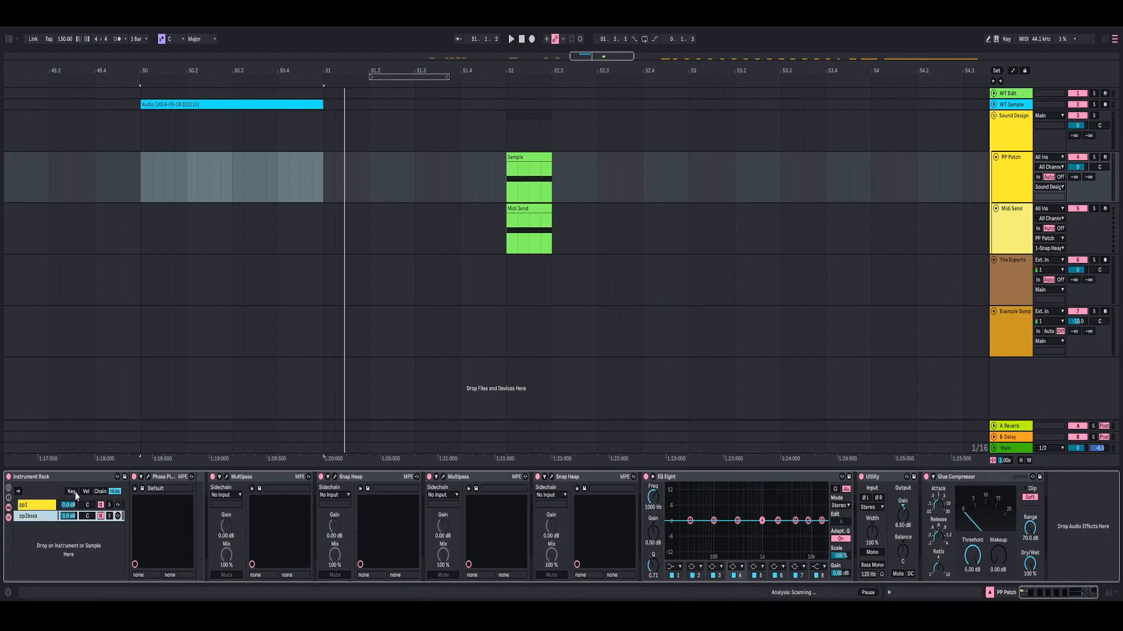
left_click(39, 506)
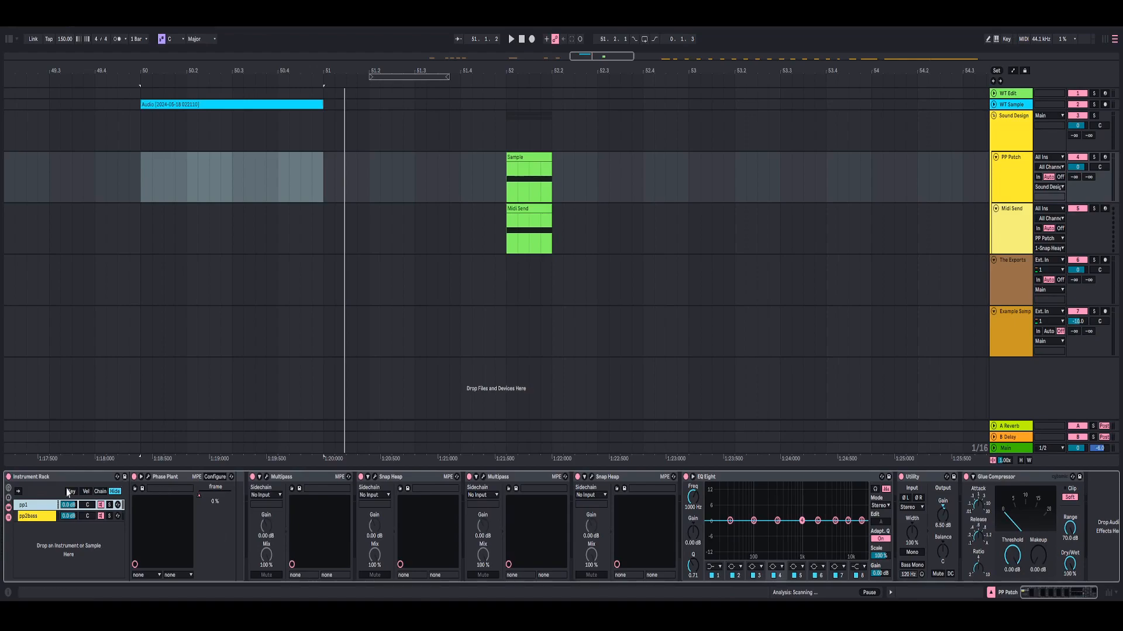
left_click(148, 477)
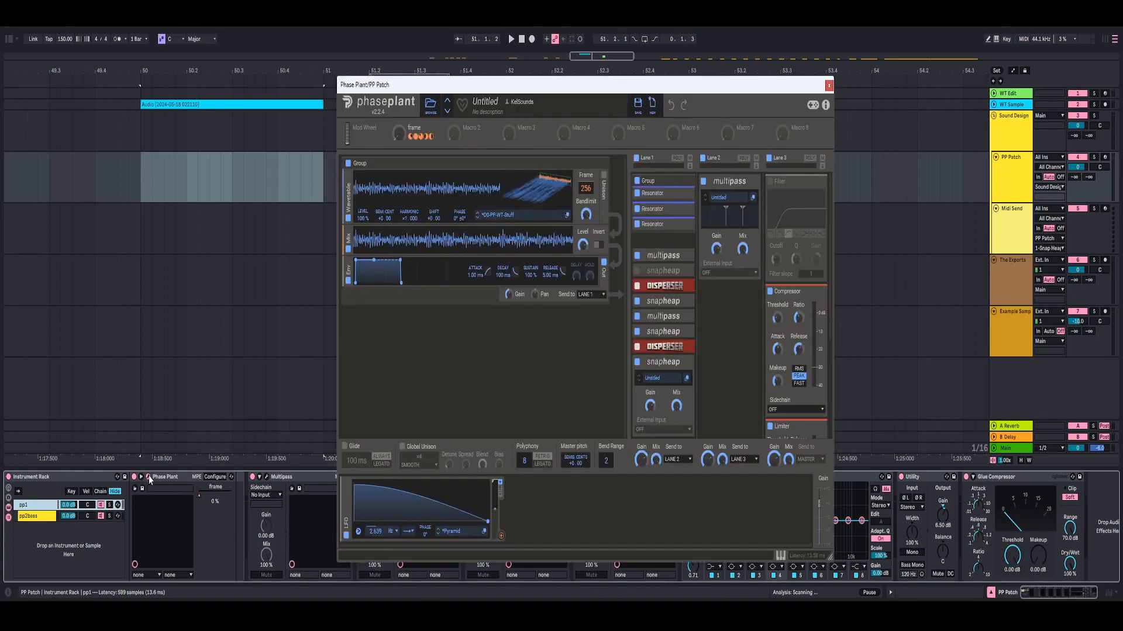
scroll(726, 251, "down", 2)
scroll(727, 250, "up", 2)
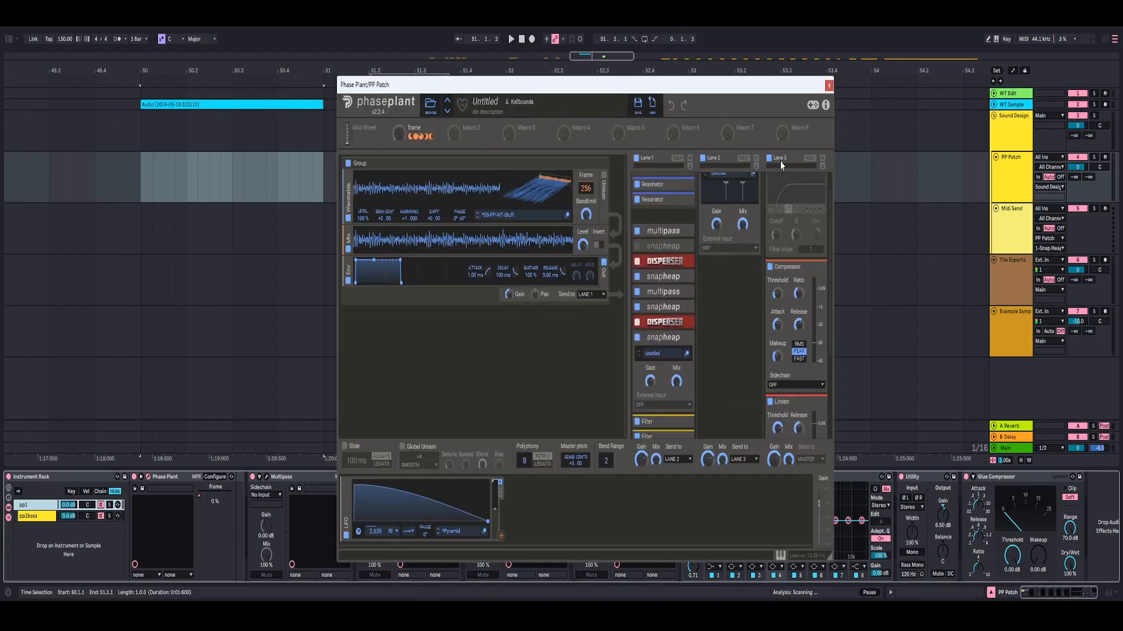
left_click(829, 86)
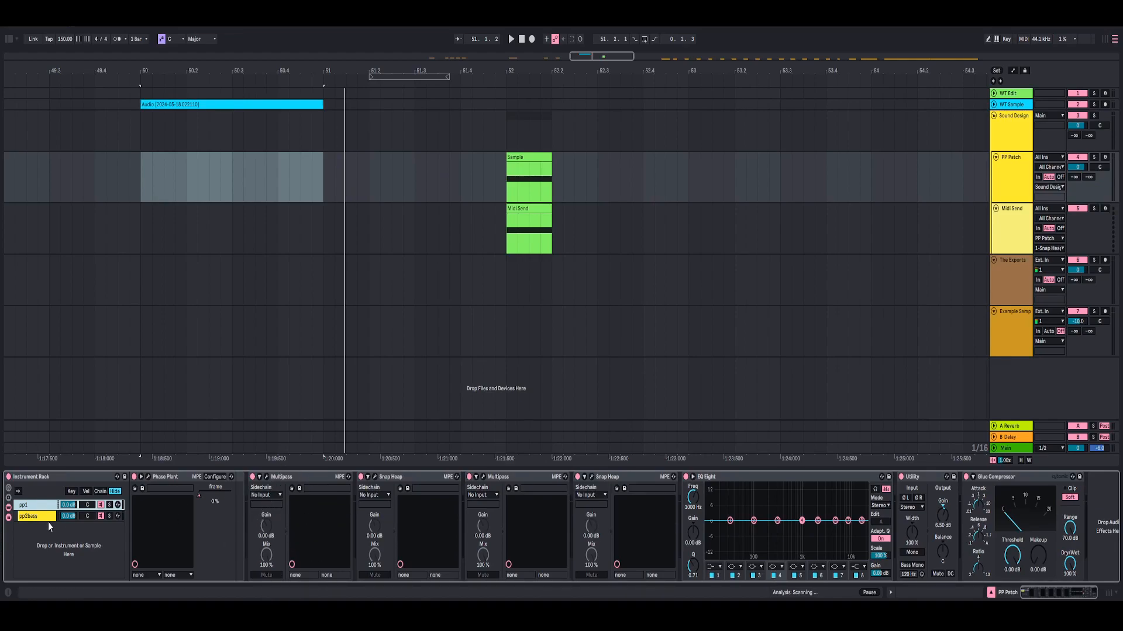
- Examine the first Multipass after Phase Plant, including its Split 2 frequency and mid-band effects, while playing the Sample clip
left_click(266, 477)
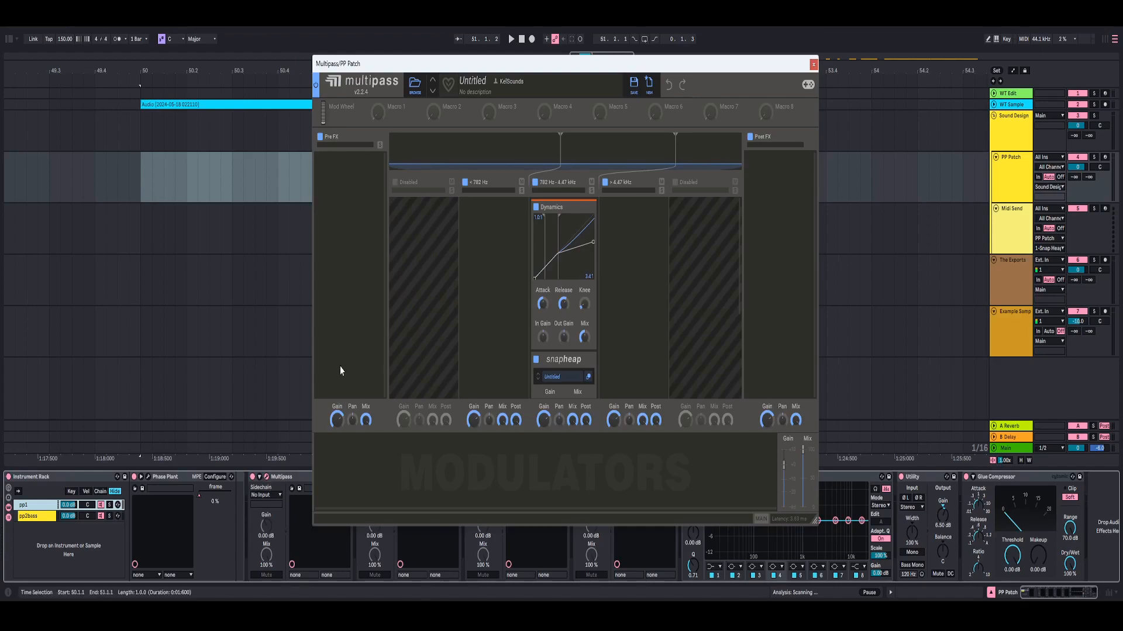
double_click(560, 145)
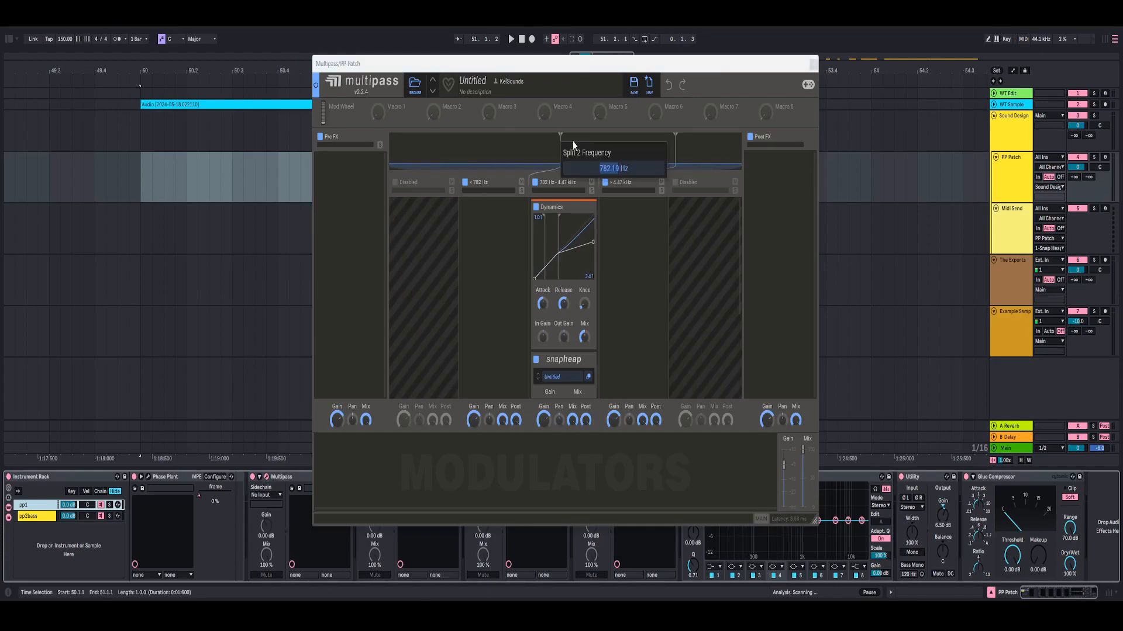
left_click(488, 203)
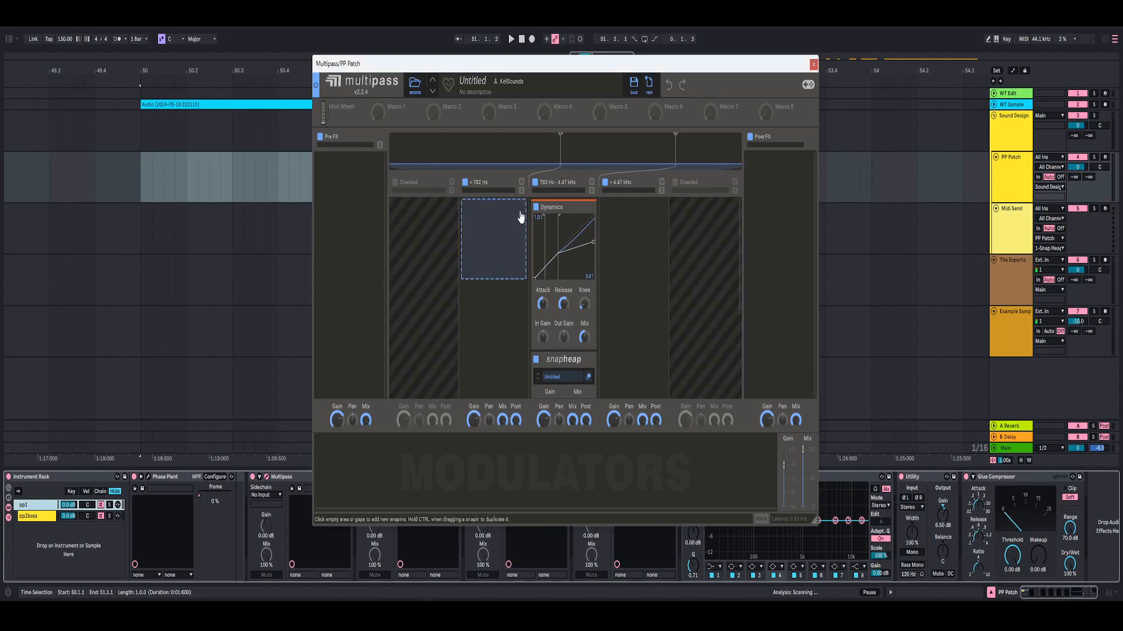
key("space")
scroll(583, 267, "down", 3)
scroll(582, 267, "down", 1)
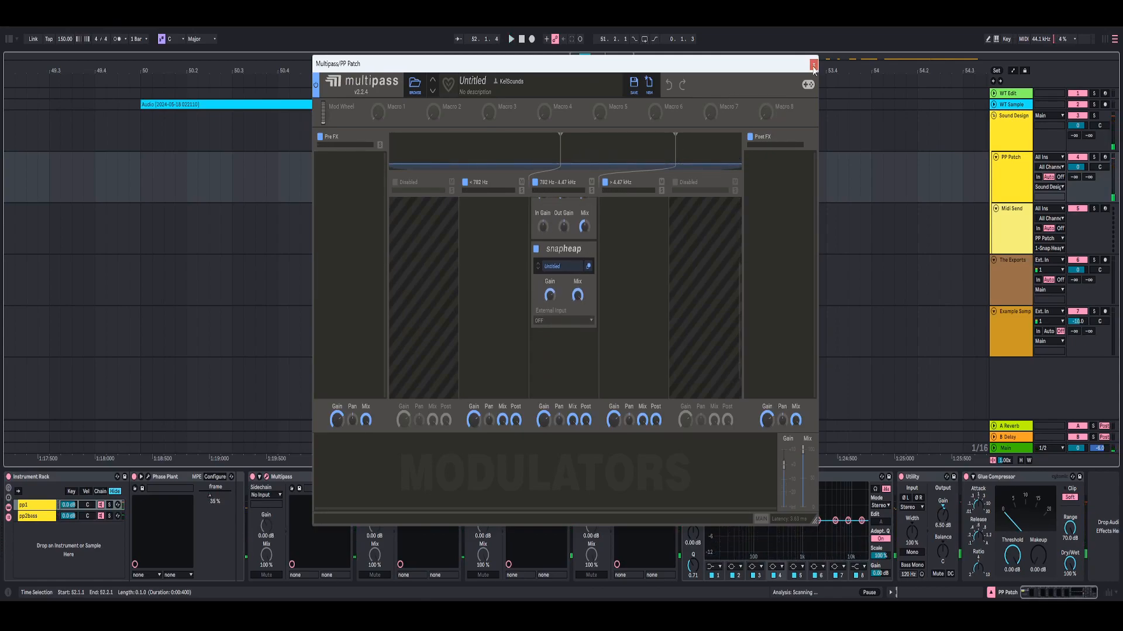
left_click(814, 64)
- Open the pp1 chain's Phase Plant and play the clip while sweeping the frame macro through the wavetable
left_click(45, 506)
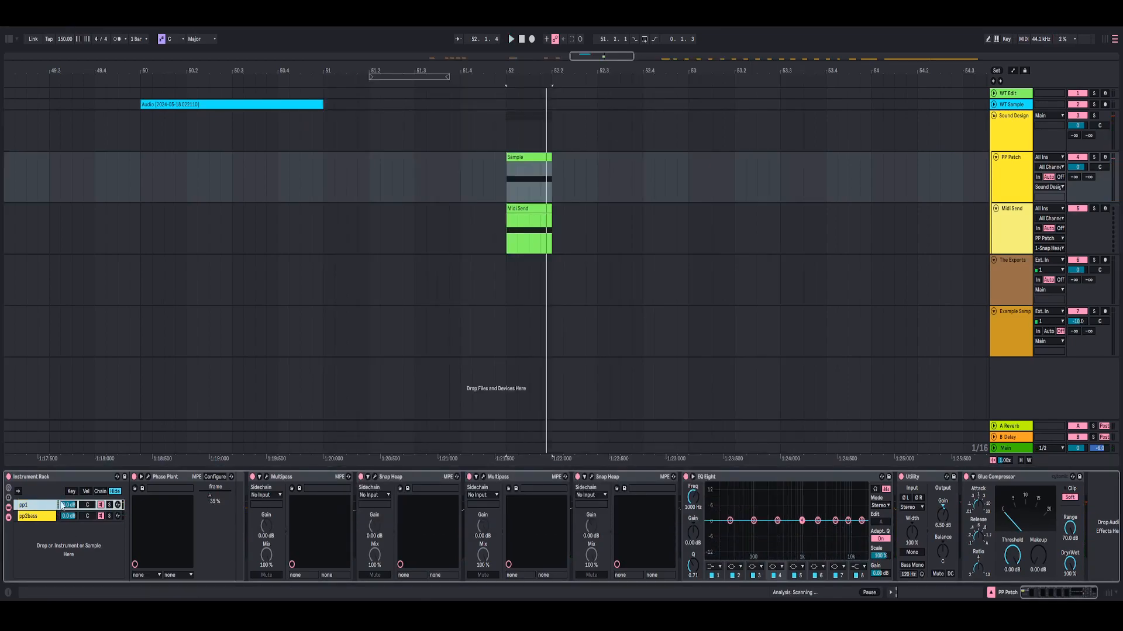
left_click(149, 478)
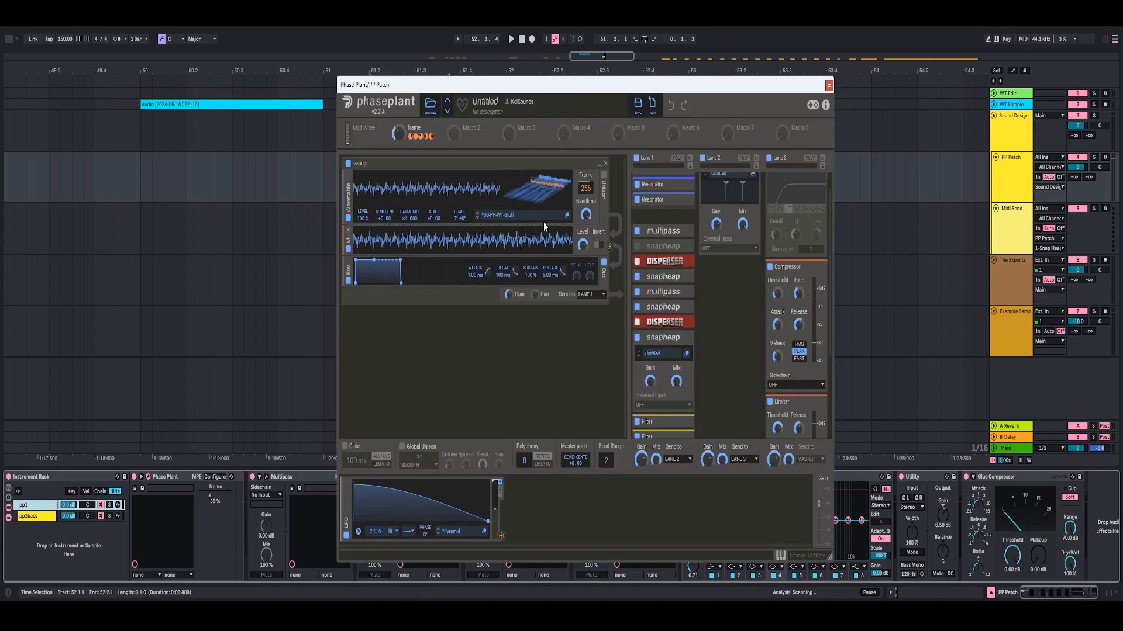
key("space")
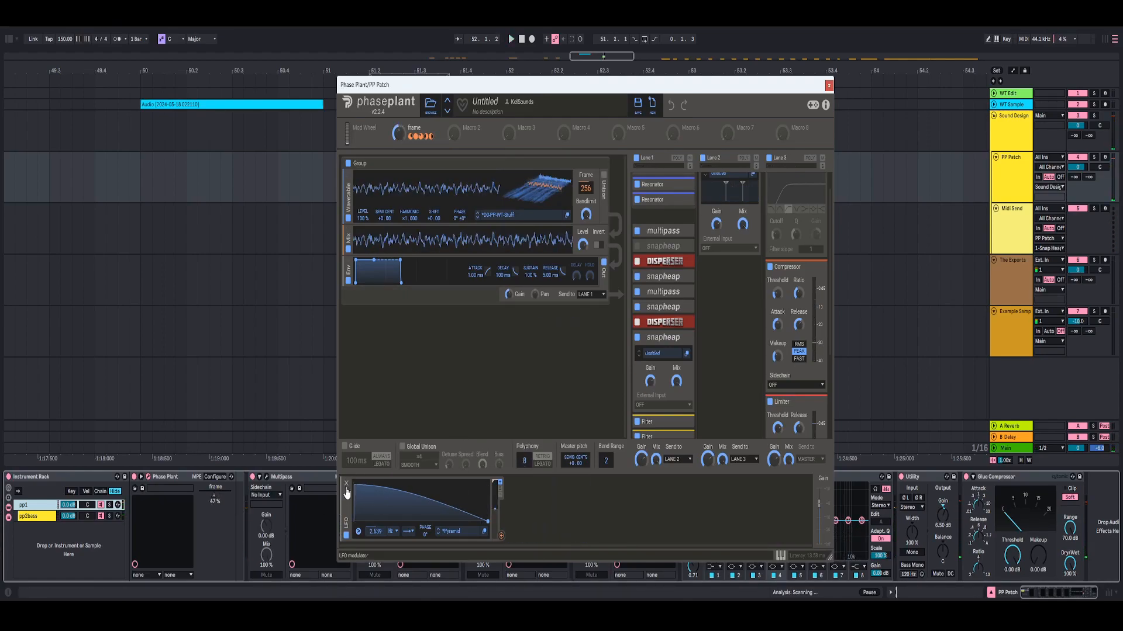
left_click_drag(400, 135, 400, 112)
mouse_move(552, 90)
left_mouse_down()
mouse_move(567, 112)
mouse_move(565, 93)
left_mouse_up()
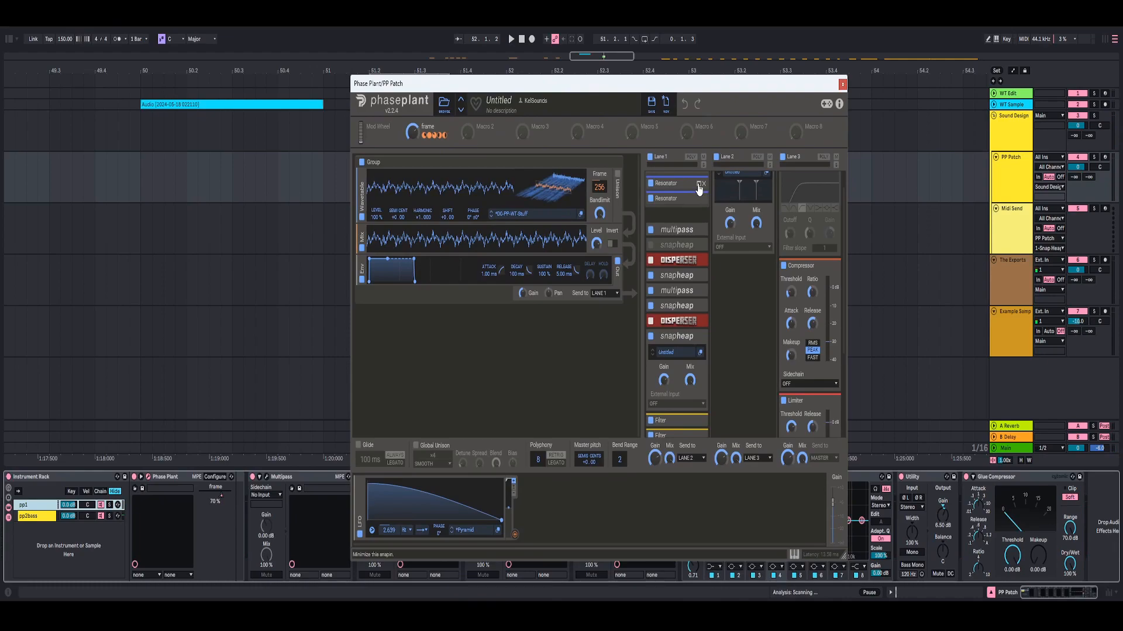
- Collapse the Resonator group in Lane 1 and examine the band settings of the Multipass that follows it
scroll(699, 185, "up", 2)
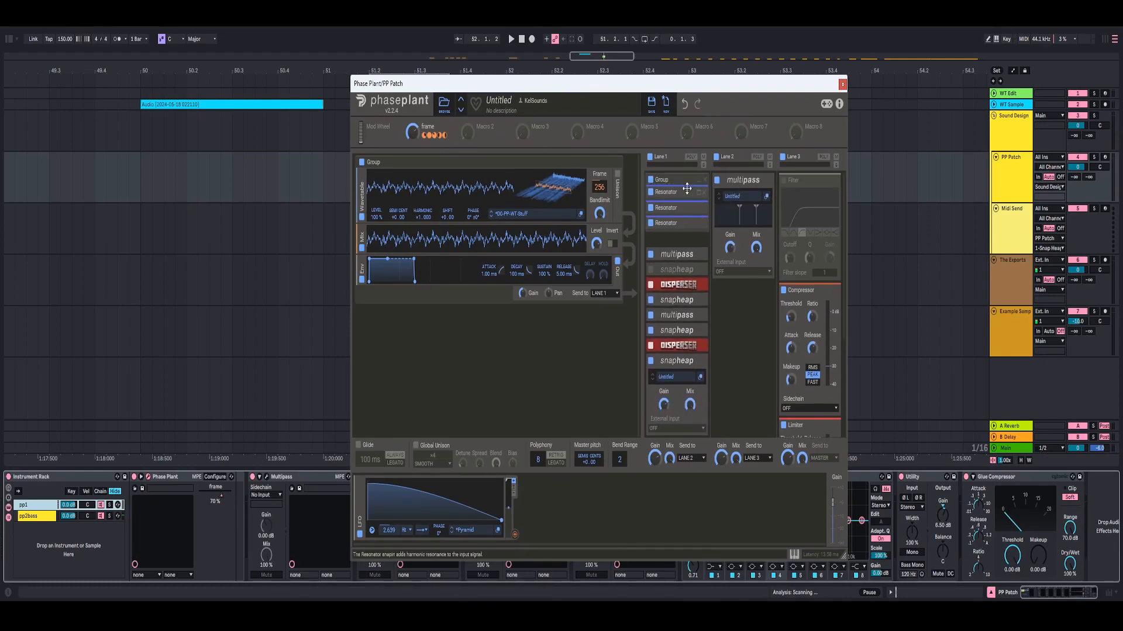
left_click(698, 180)
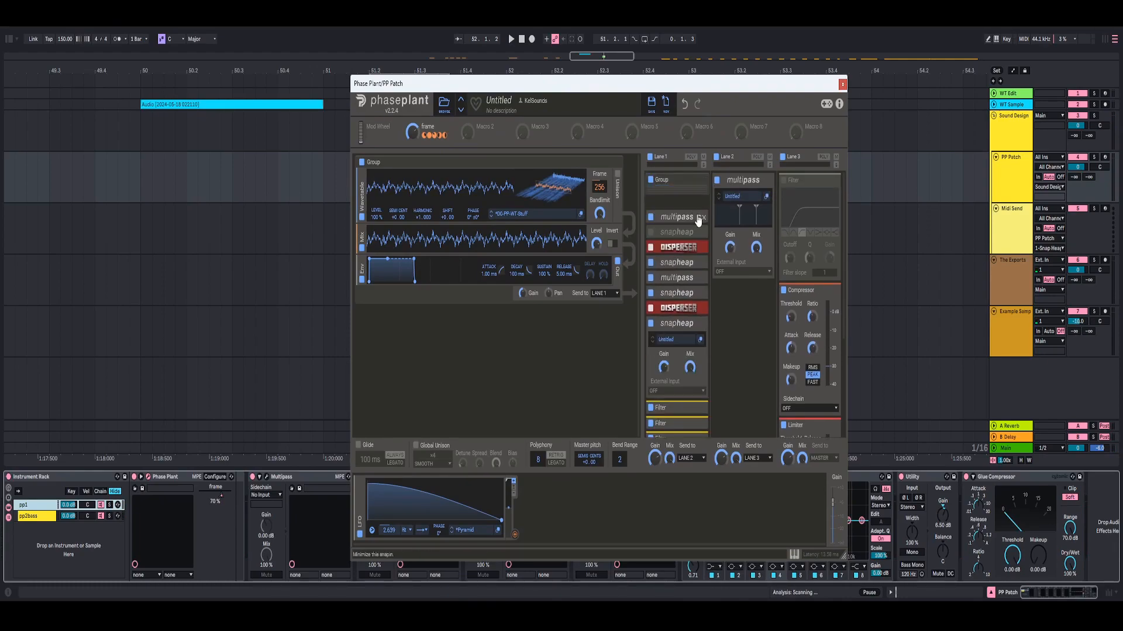
left_click(701, 234)
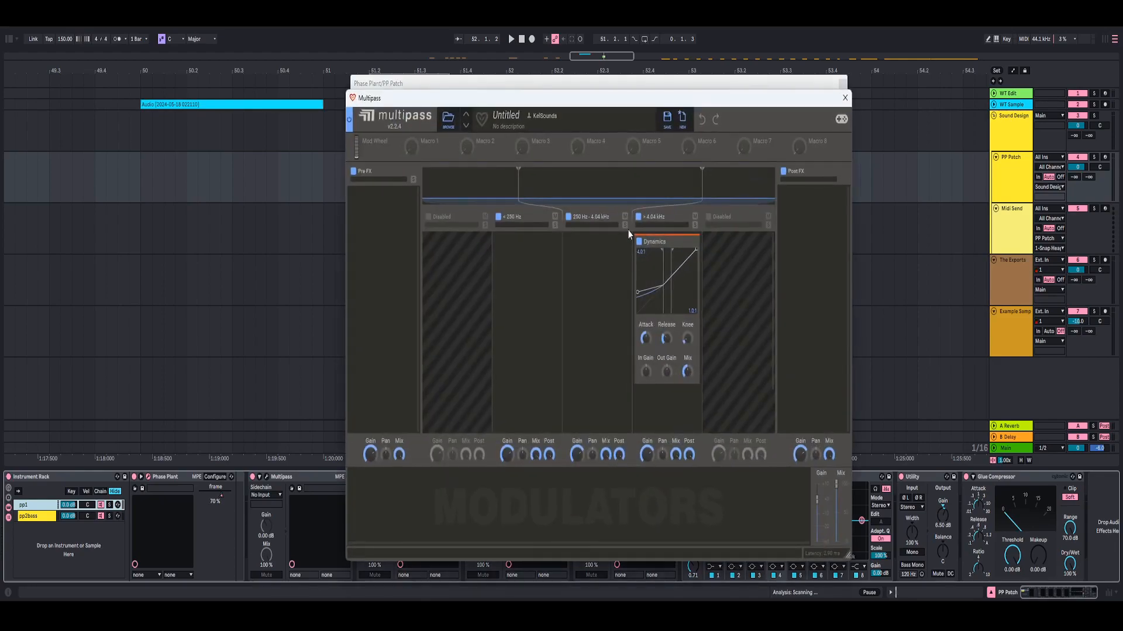
left_click(845, 98)
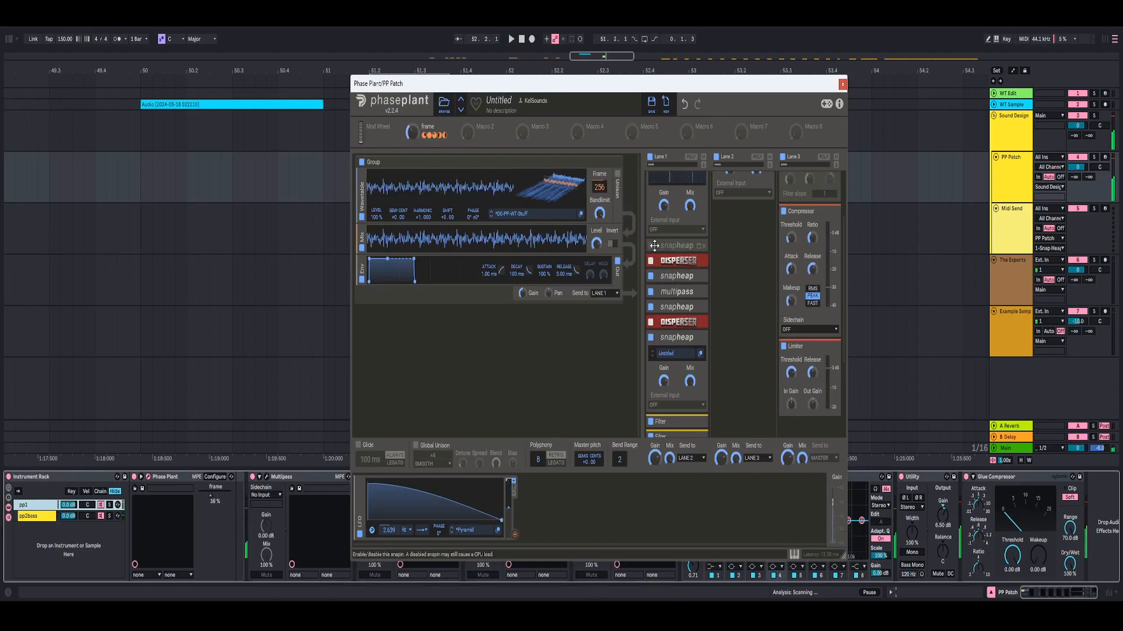
- Expand the first Disperser in Lane 1 to view its settings
scroll(687, 246, "down", 1)
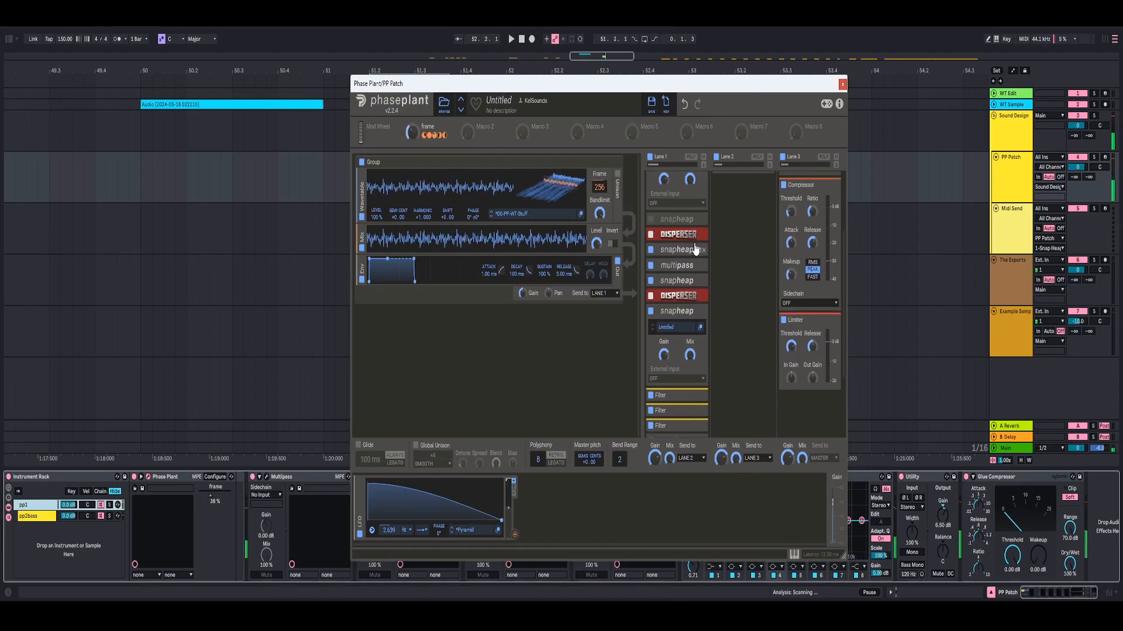
left_click(700, 235)
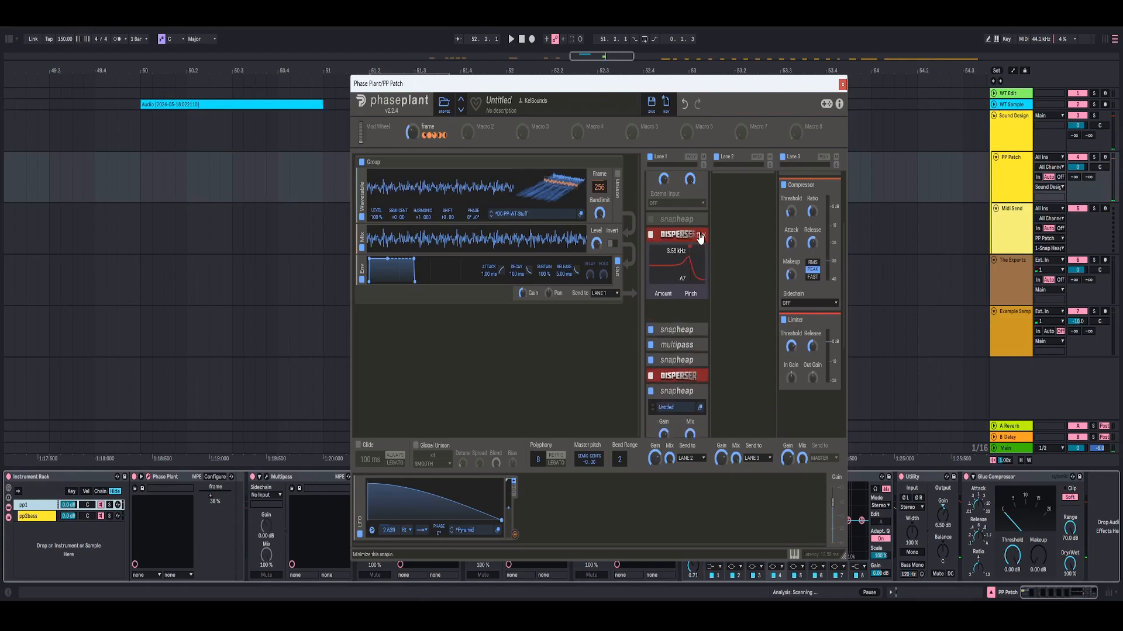
- Collapse the first Disperser in Lane 1, view the Filter Peak Scream Snap Heap below it, and collapse that too
left_click(700, 235)
left_click(699, 250)
left_click(699, 267)
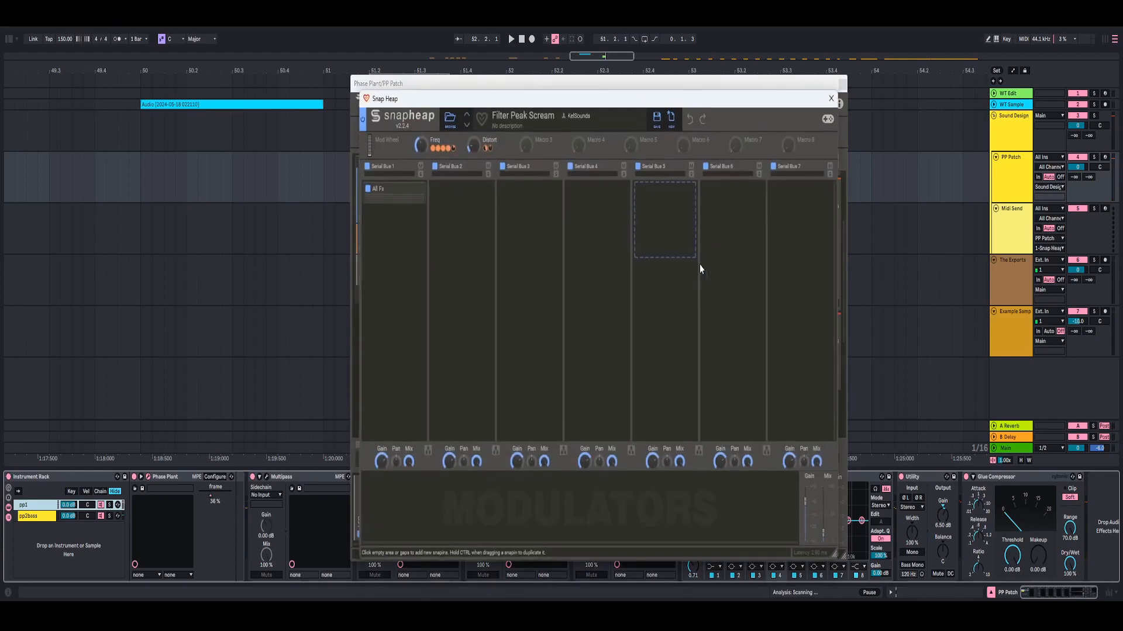
left_click(829, 100)
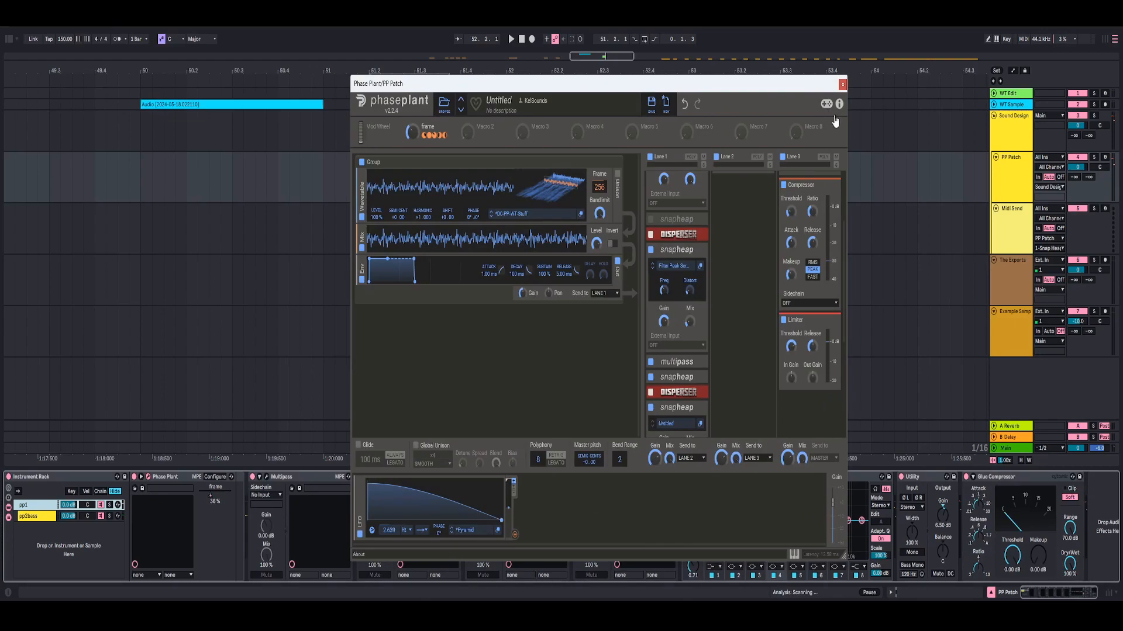
left_click(698, 251)
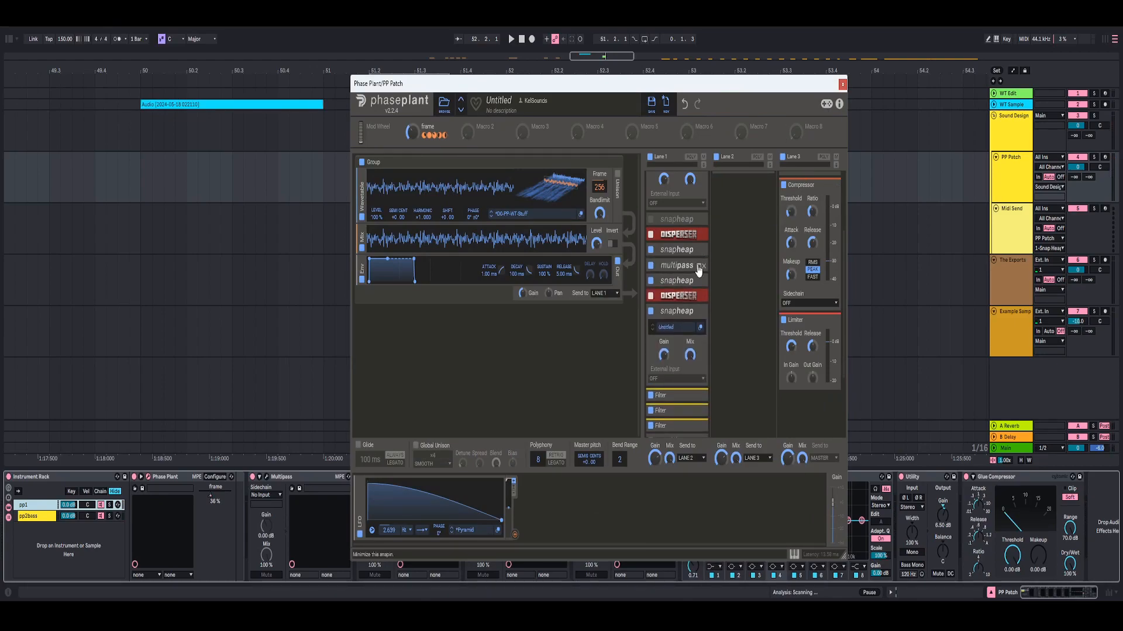
- Open the Multipass after the Filter Peak Scream Snap Heap and examine its band effects during playback
left_click(699, 266)
left_click(700, 282)
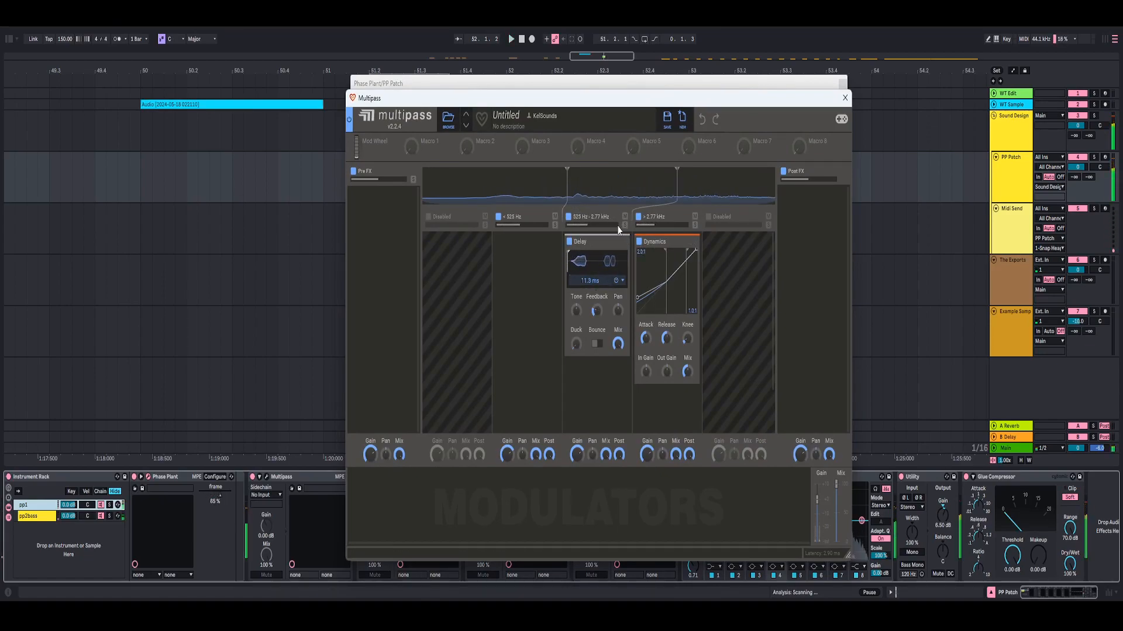
key("space")
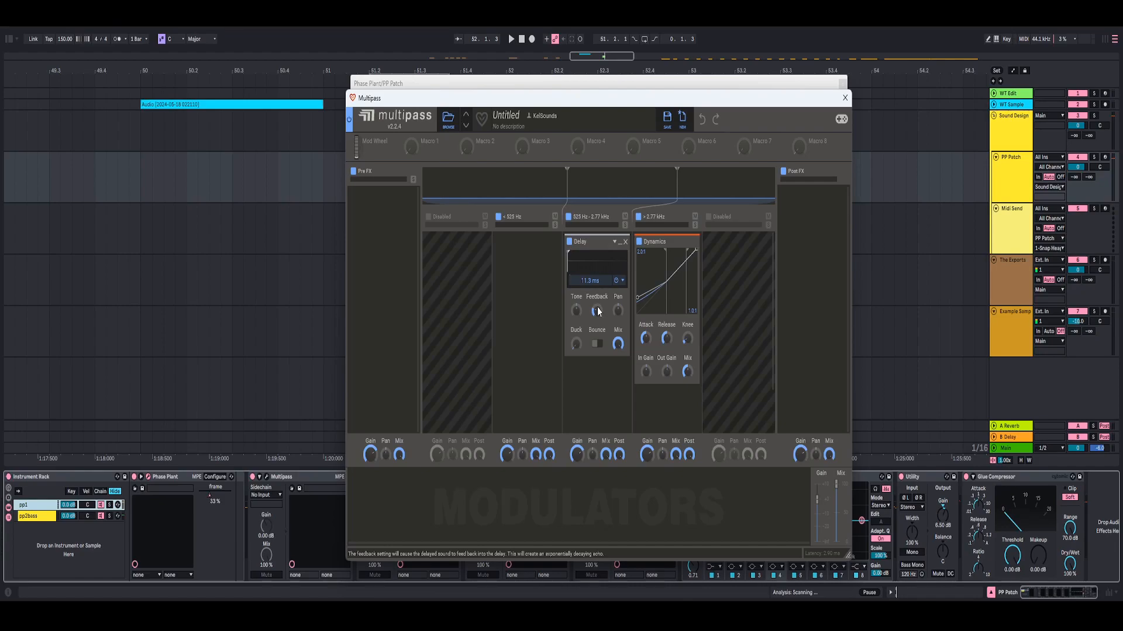
- Try a lower feedback on the Multipass mid-band Delay during playback, and undo the change
key("space")
left_click_drag(596, 310, 596, 320)
key("space")
key("space")
key("space")
key("ctrl+z")
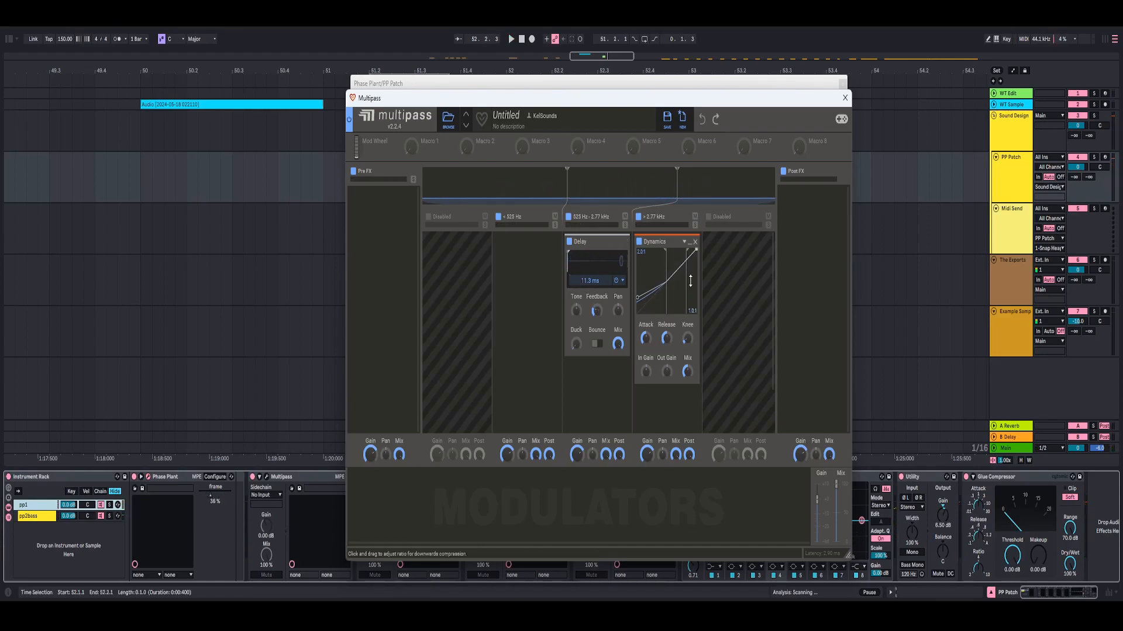
- Close the Multipass editor and collapse its module in Lane 1
left_click(844, 98)
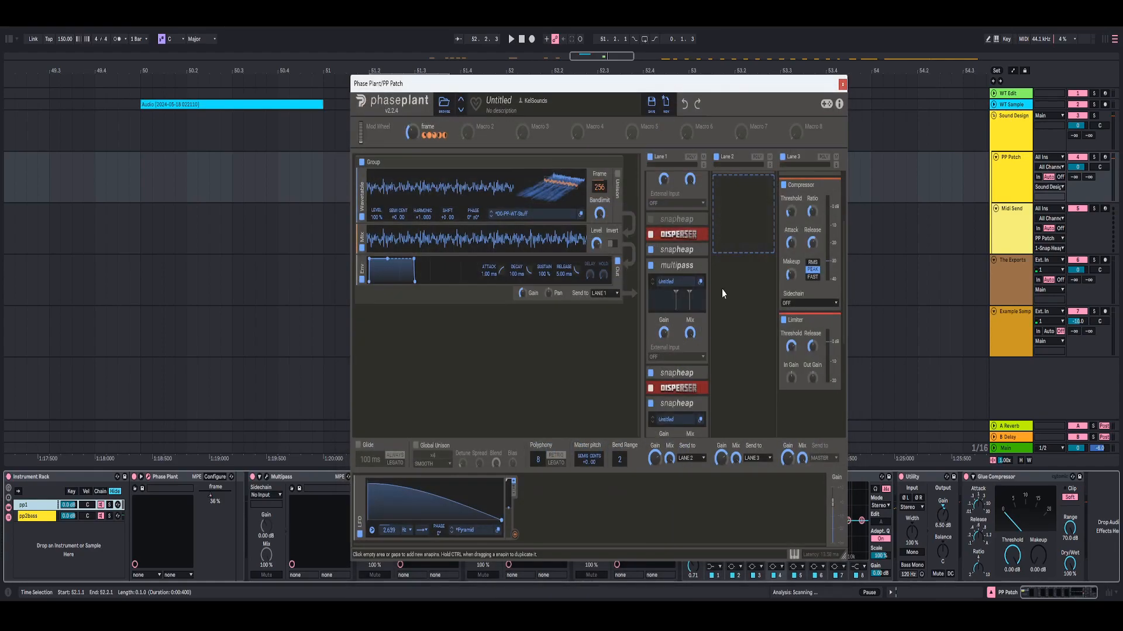
scroll(704, 285, "down", 1)
left_click(695, 239)
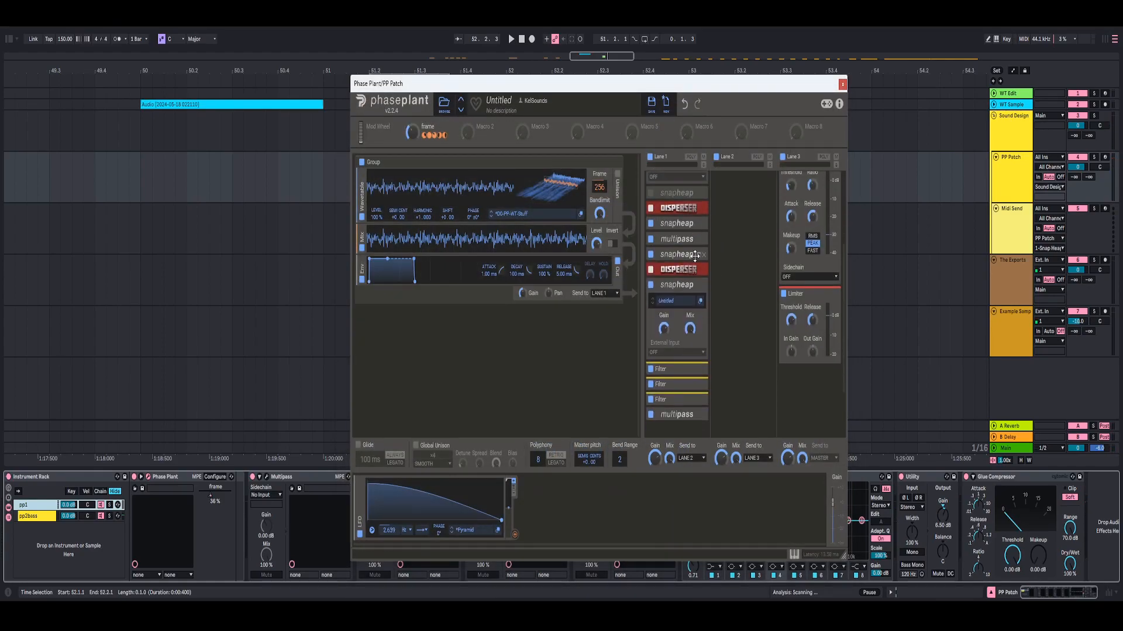
- Open the Snap Heap above the second Disperser, examine its Frequency Shifter, and collapse the module
left_click(697, 258)
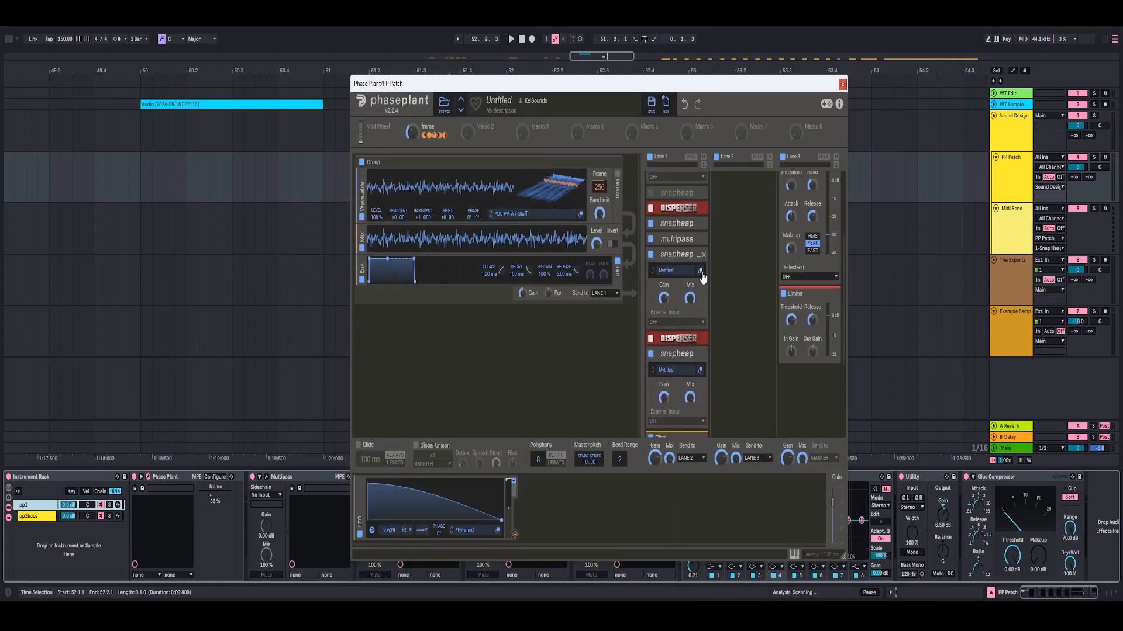
left_click(701, 273)
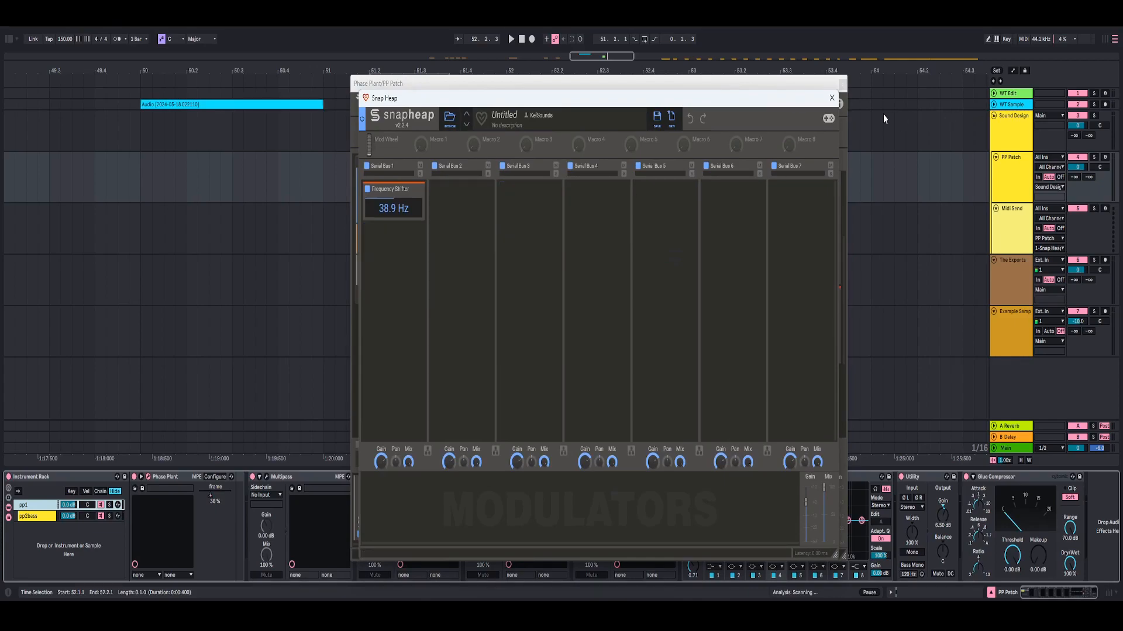
left_click(831, 99)
left_click(702, 275)
left_click(831, 98)
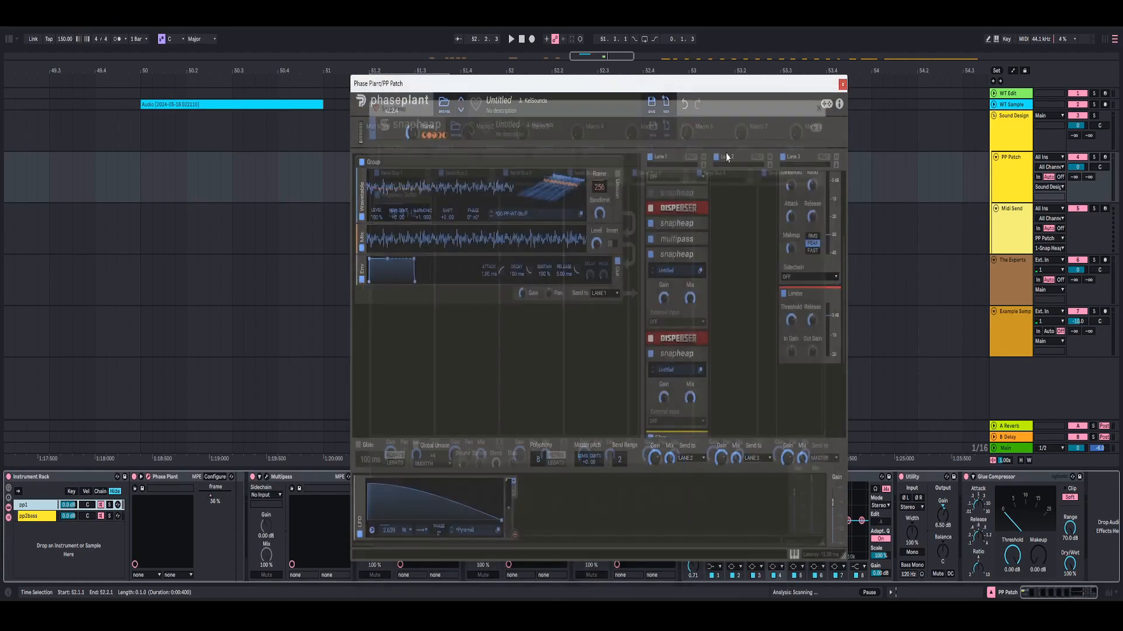
left_click(695, 256)
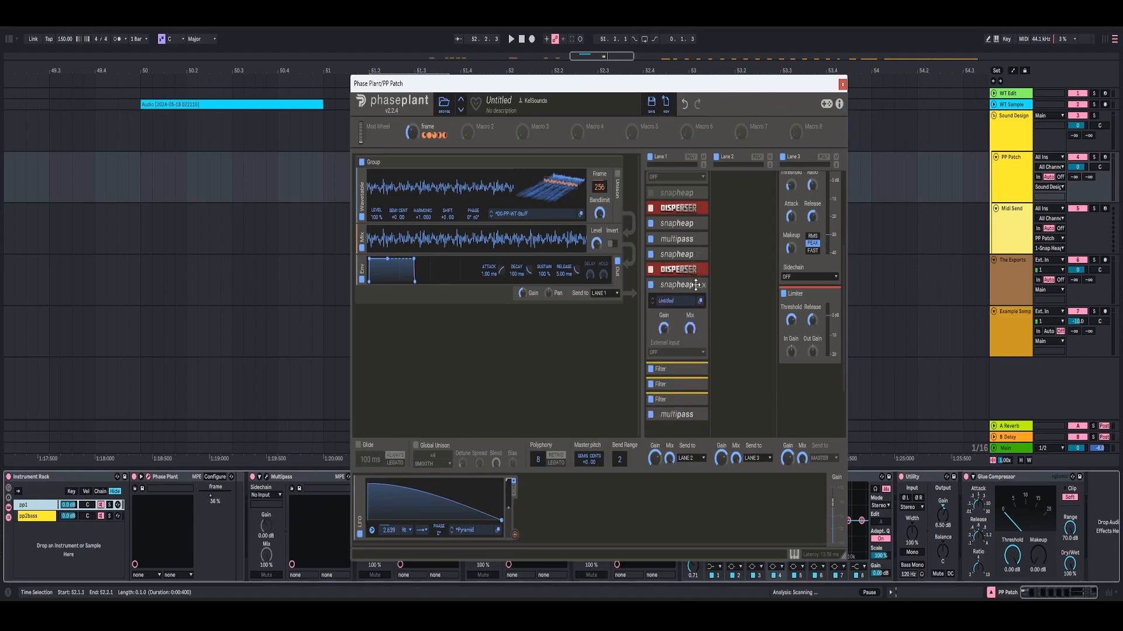
- Examine the LFO modulation of the Frequency Shifter in the Snap Heap below the second Disperser, and collapse the module
left_click(700, 302)
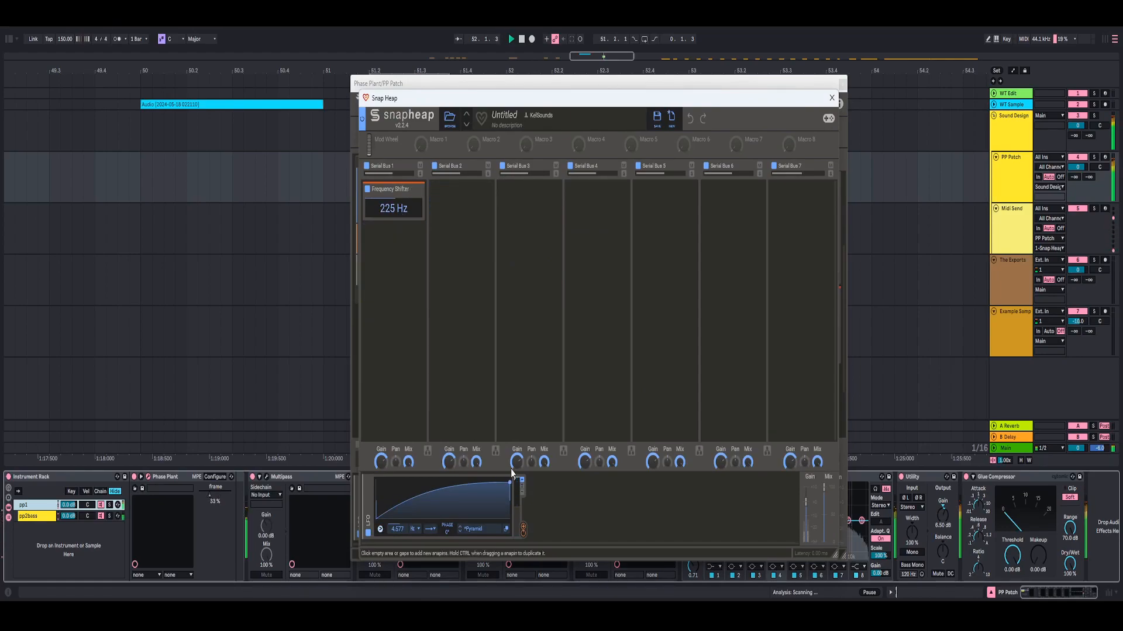
mouse_move(392, 223)
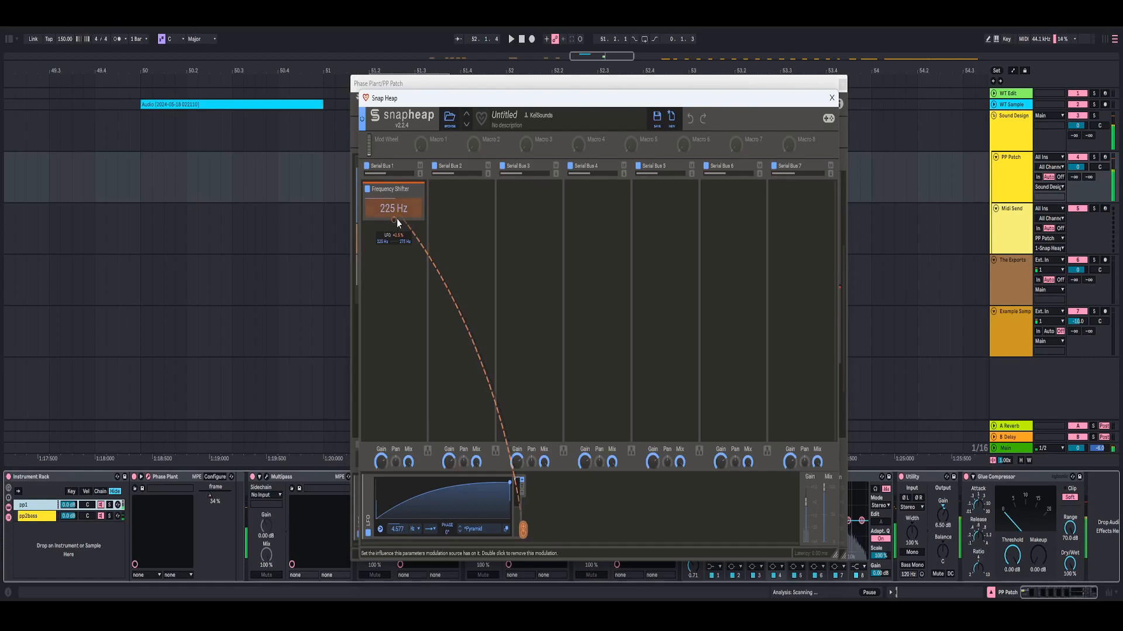
left_click(828, 102)
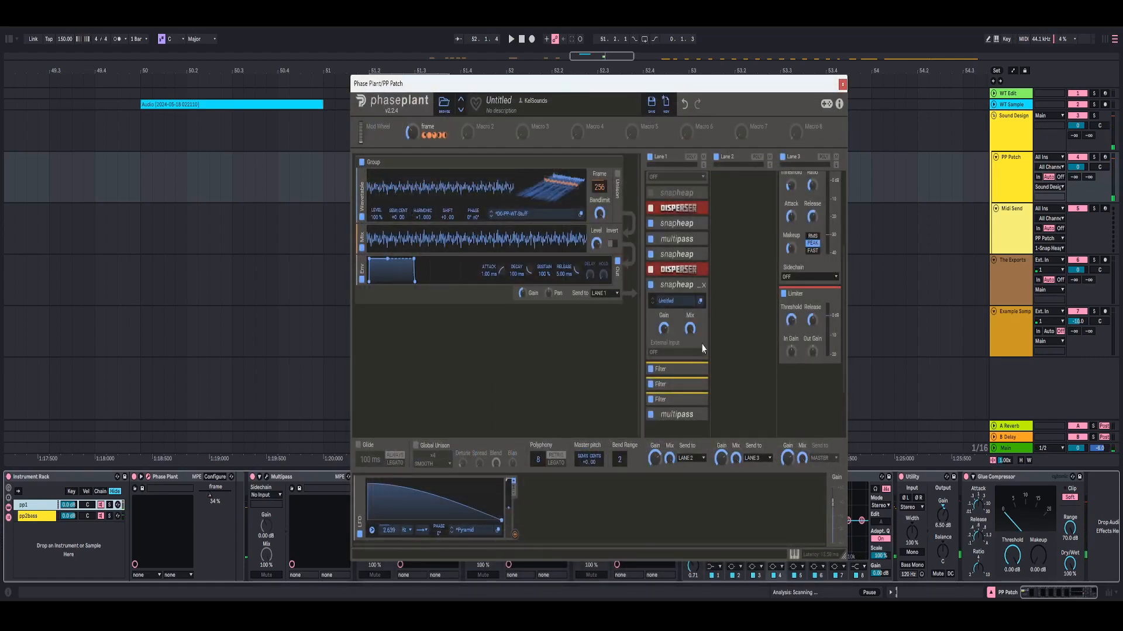
scroll(702, 354, "down", 1)
left_click(698, 261)
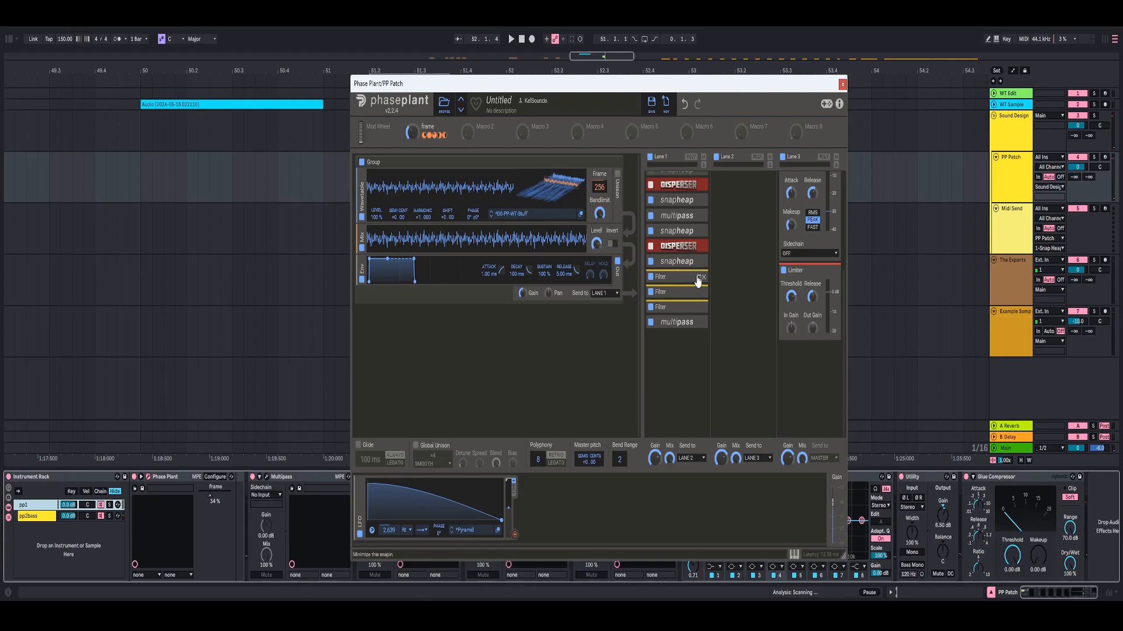
- Expand each of the three Filters in Lane 1 to view its curve, and collapse it again
left_click(698, 278)
left_click(698, 278)
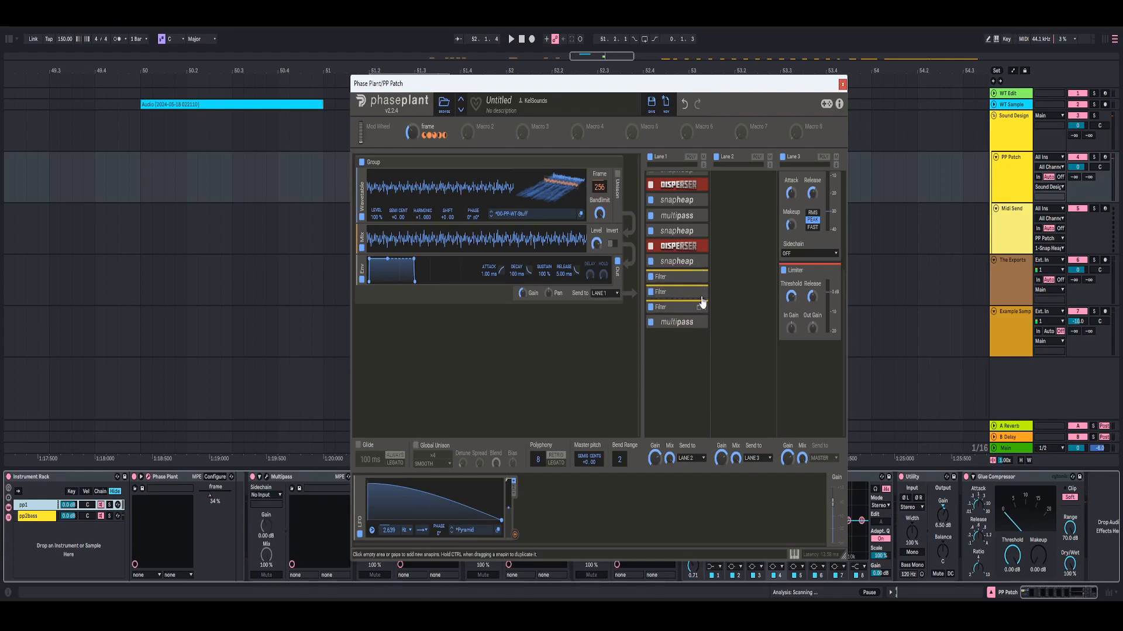
left_click(697, 294)
left_click(697, 294)
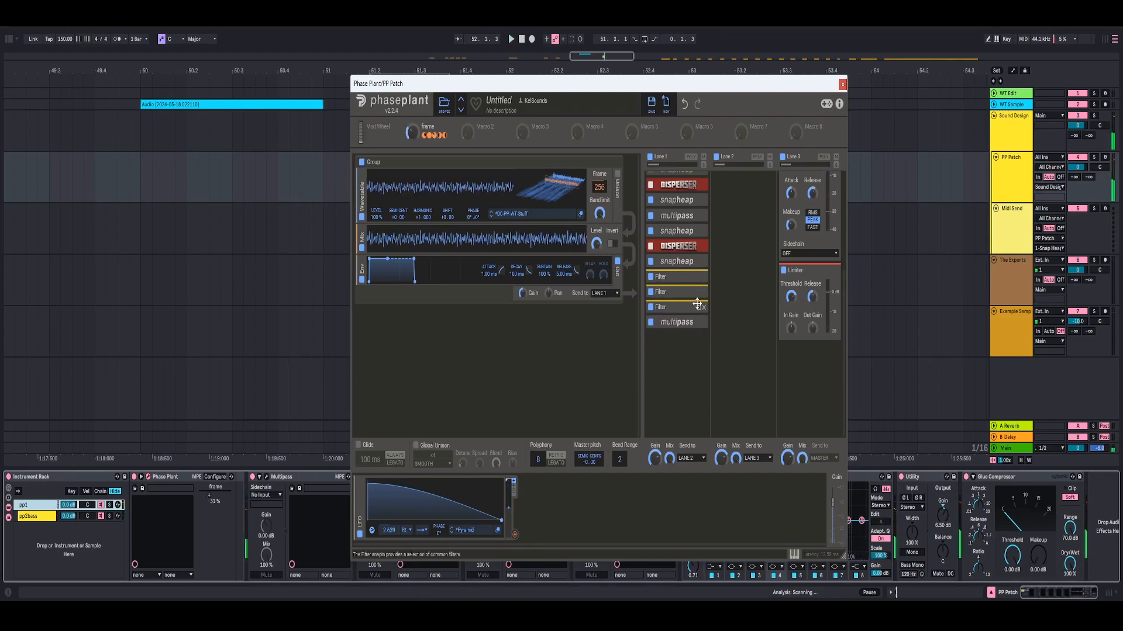
left_click(697, 304)
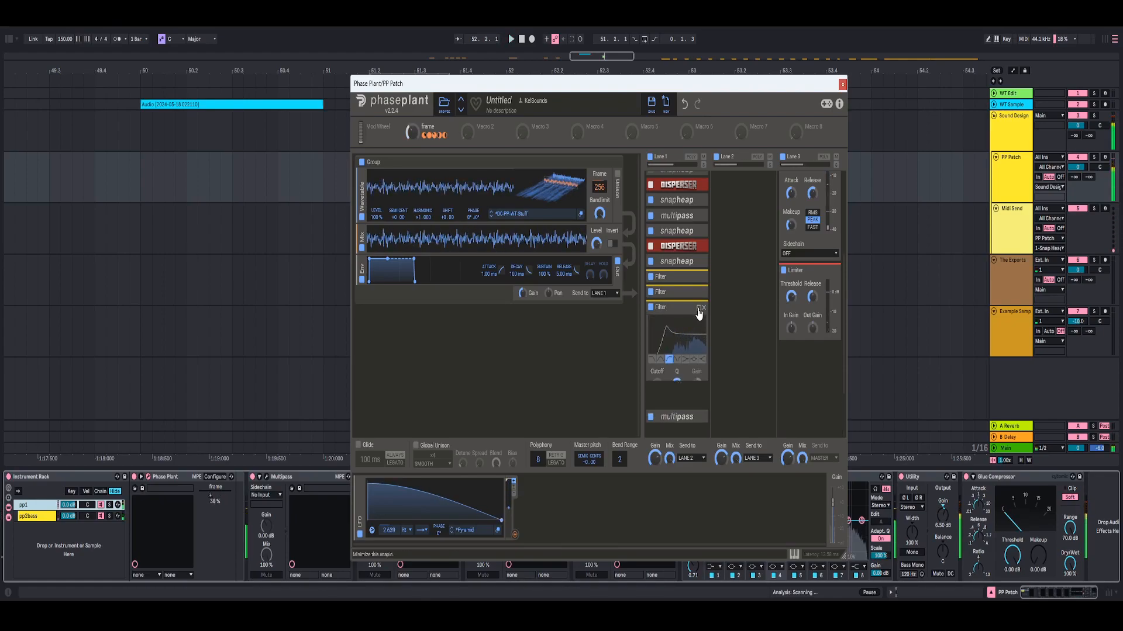
left_click(698, 308)
- Open the last Multipass in Lane 1 to examine its band splits, and close its editor
left_click(697, 322)
left_click(704, 345)
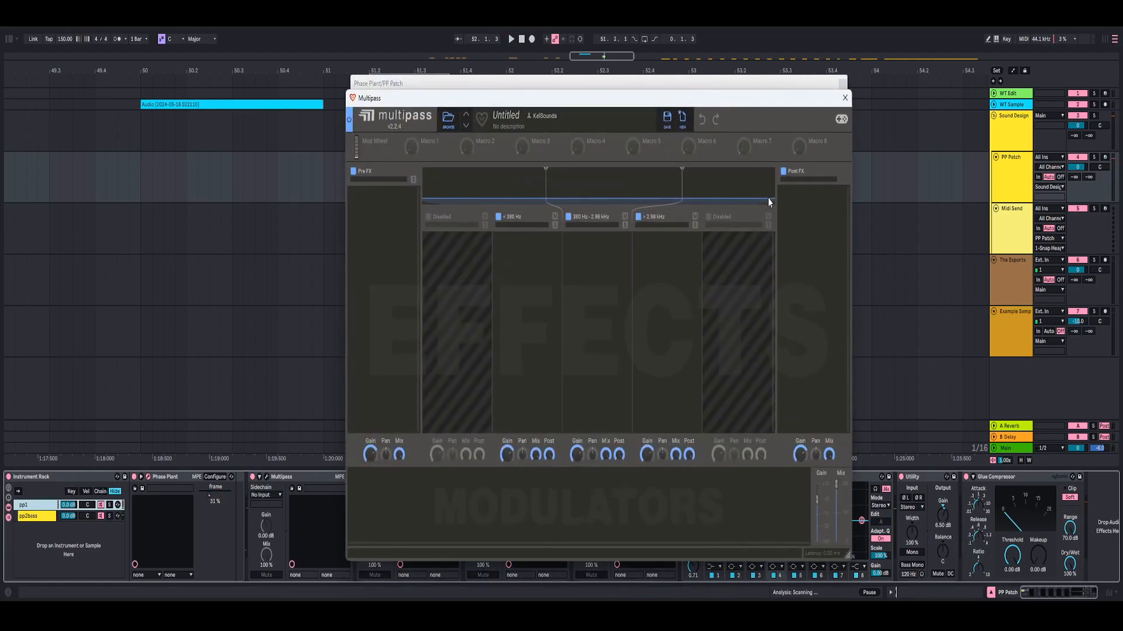
left_click(845, 97)
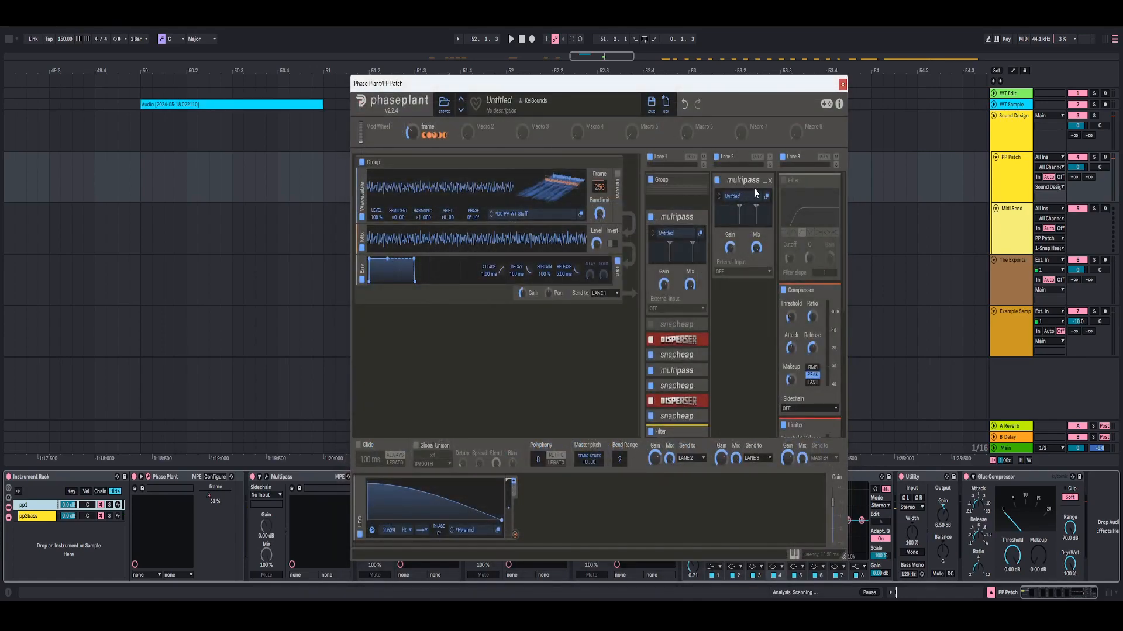
- Examine the Multipass in Lane 2 and remove it from the lane
left_click(764, 181)
left_click(717, 181)
left_click(765, 182)
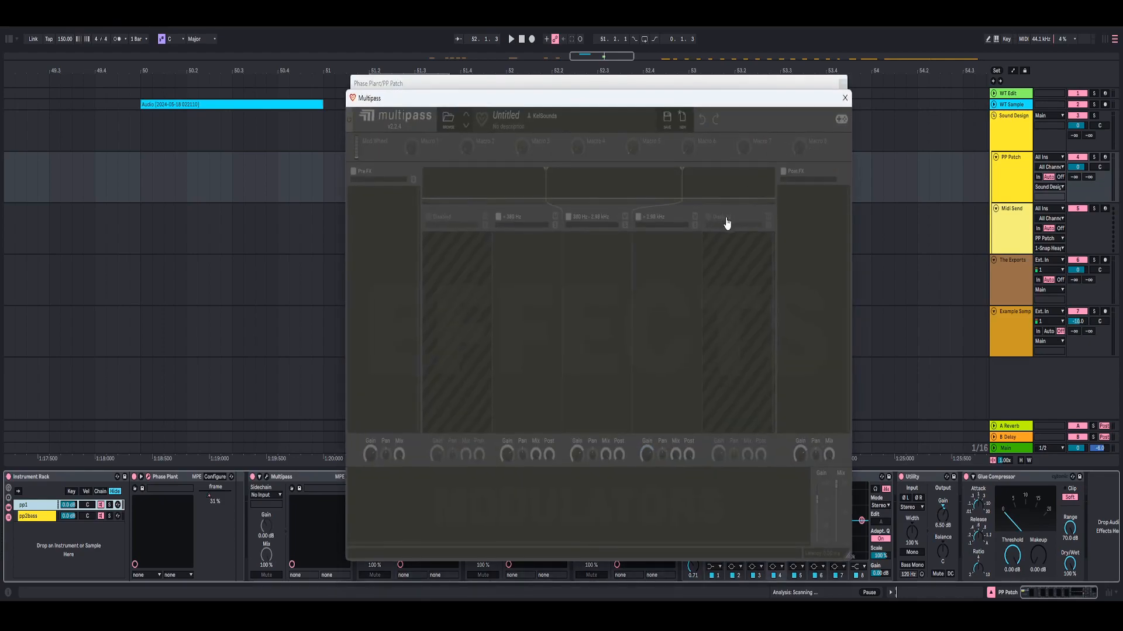
left_click(771, 188)
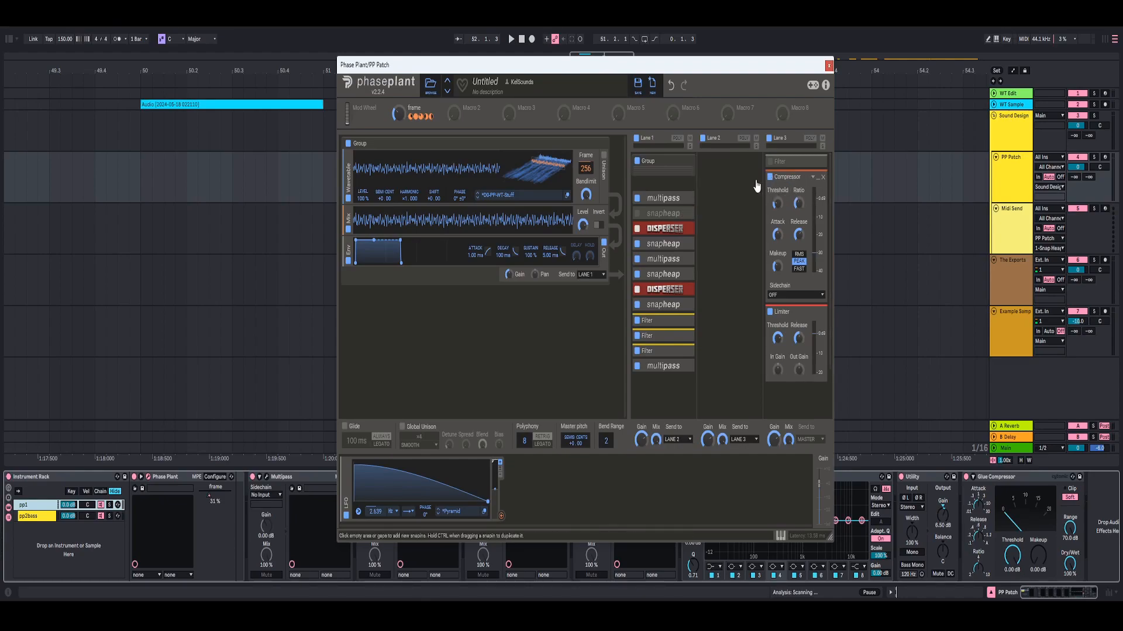
- Examine the Compressor in Lane 3 with the clip playing, collapse it, and close Phase Plant
left_click(818, 178)
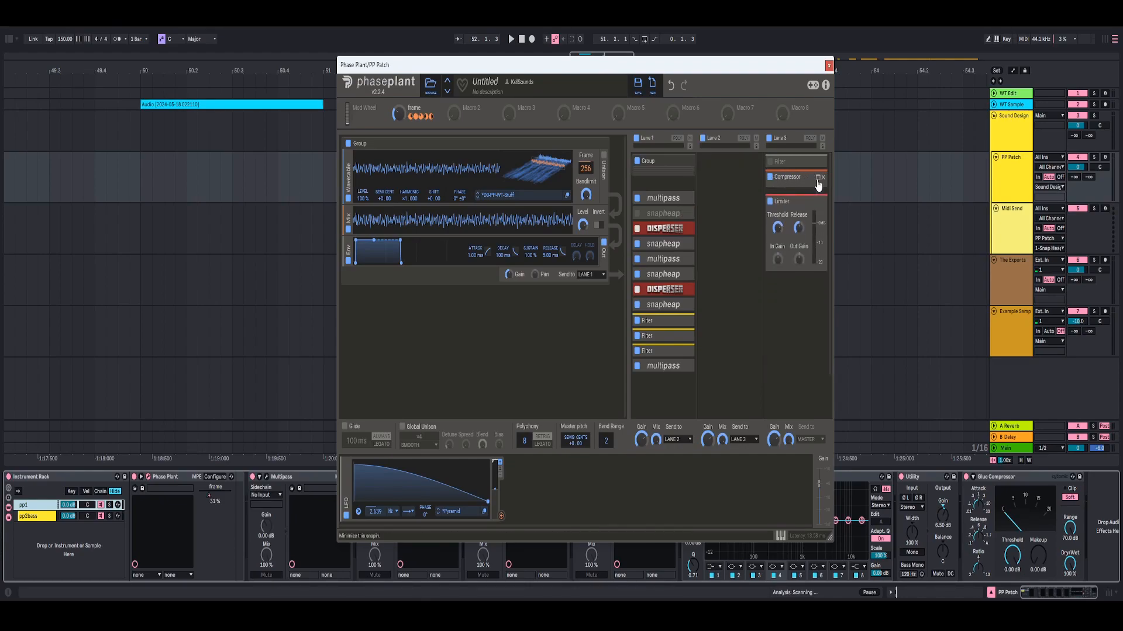
left_click(817, 177)
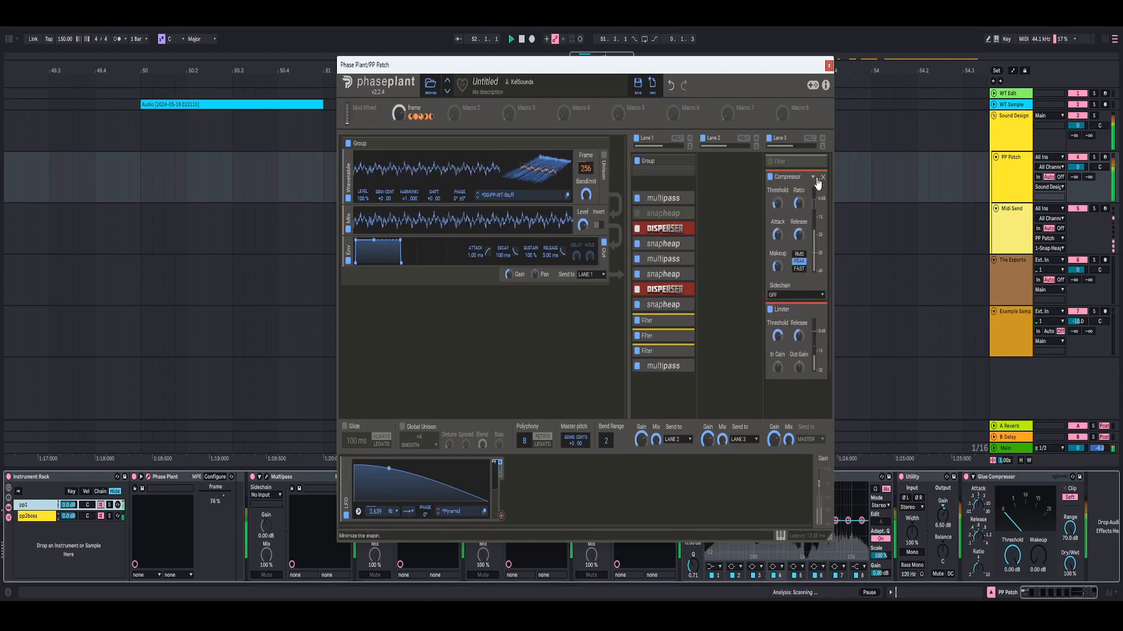
left_click(817, 176)
left_click(817, 177)
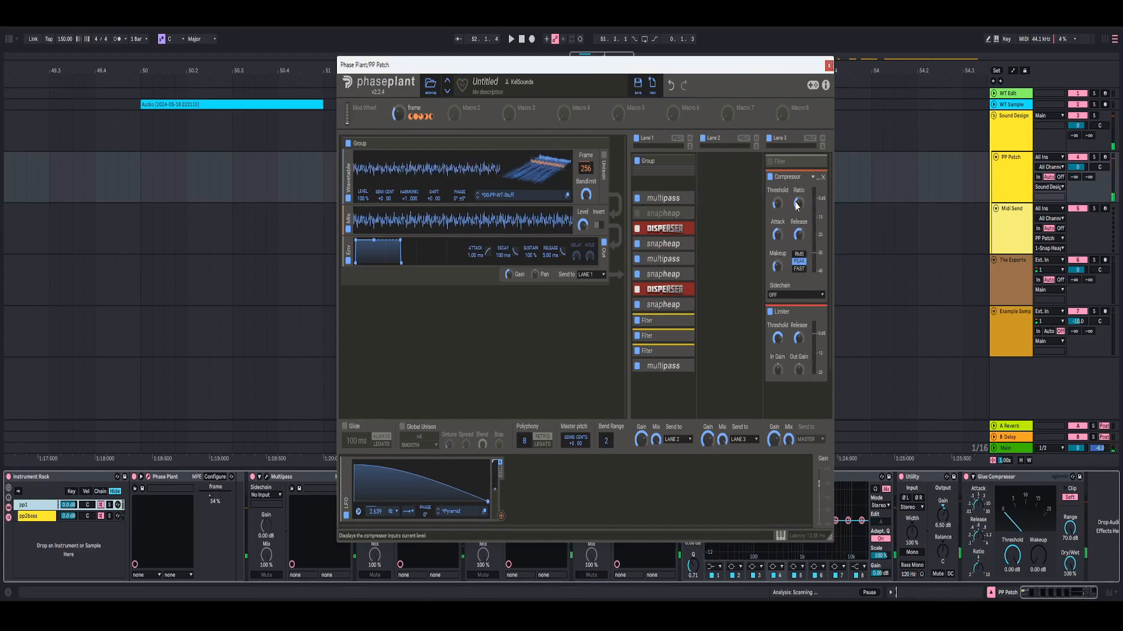
right_click(781, 208)
left_click(752, 220)
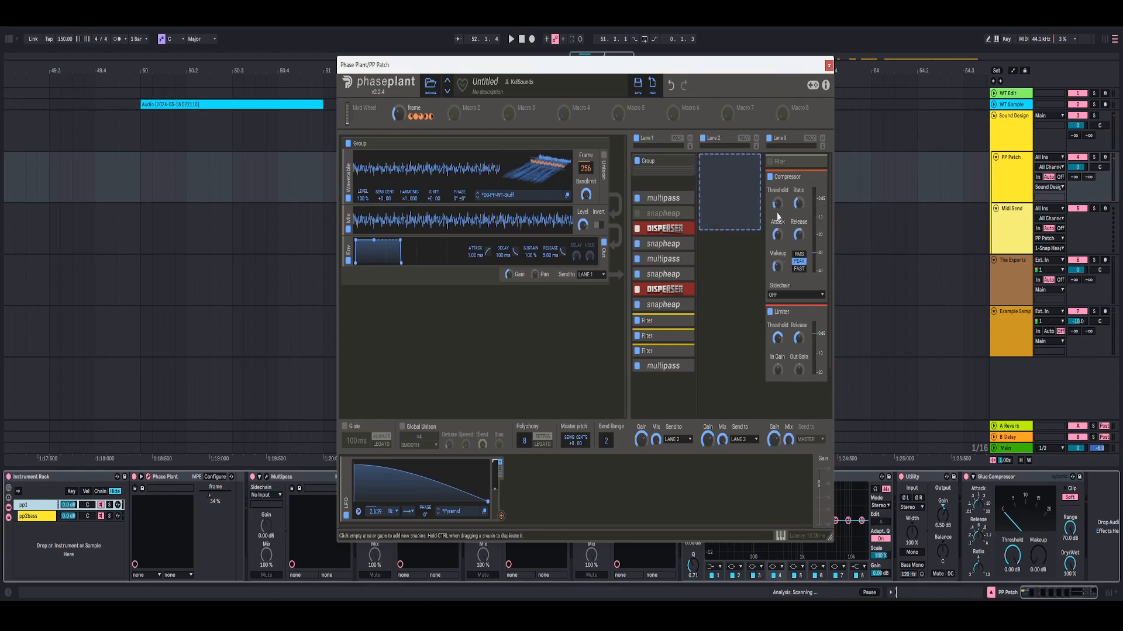
left_click(818, 178)
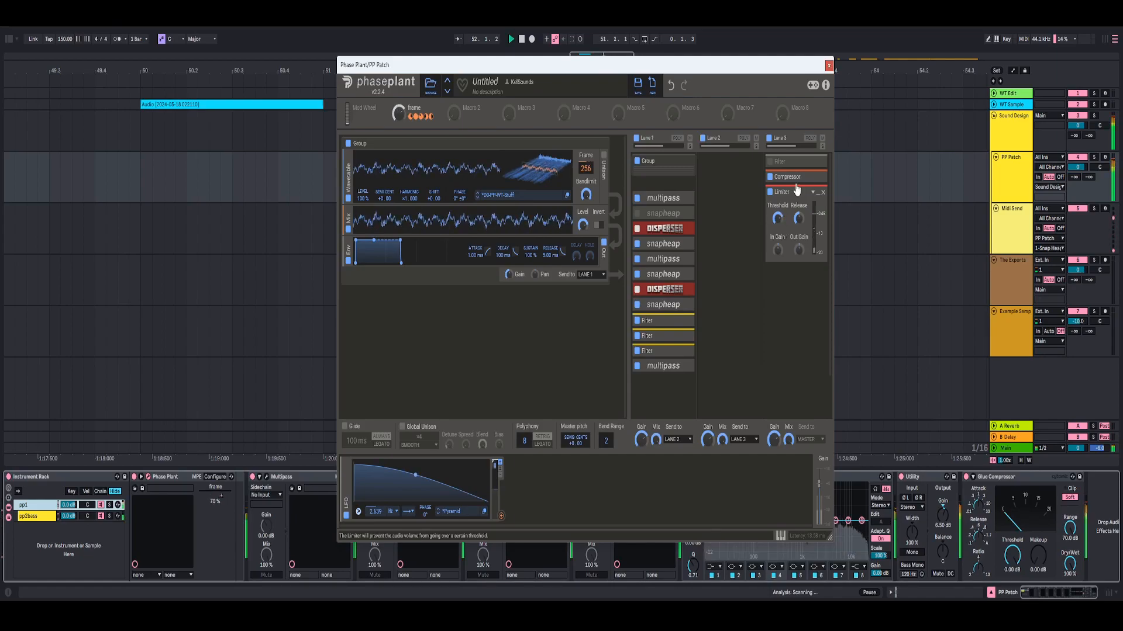
left_click(829, 66)
key("space")
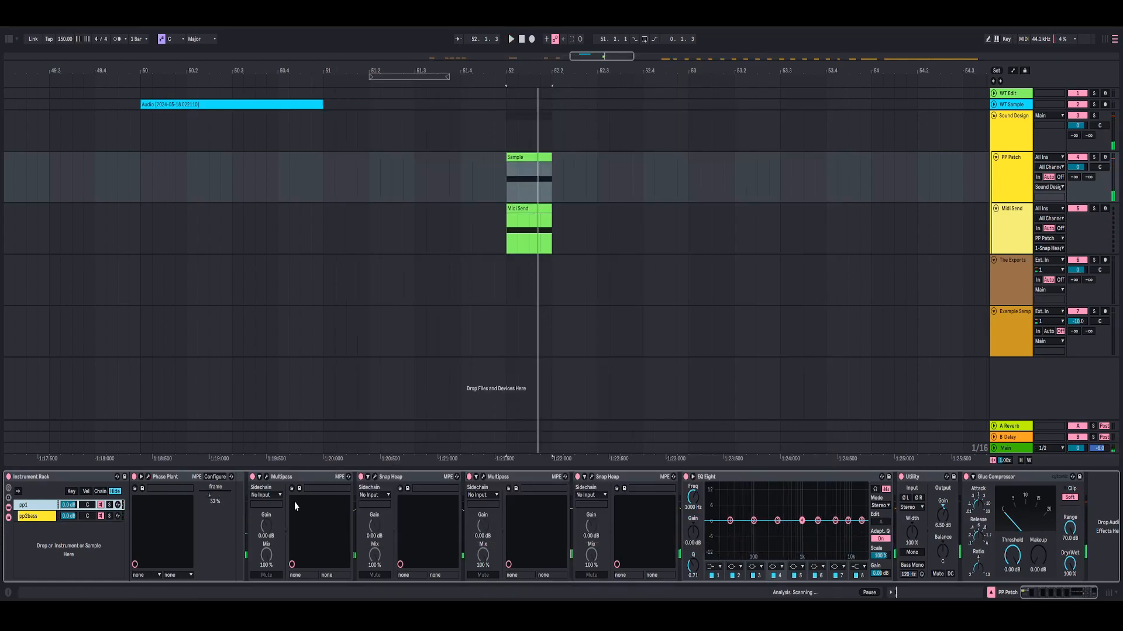
- Open the first Multipass after Phase Plant and examine its mid-band Dynamics while playing the clip
left_click(267, 477)
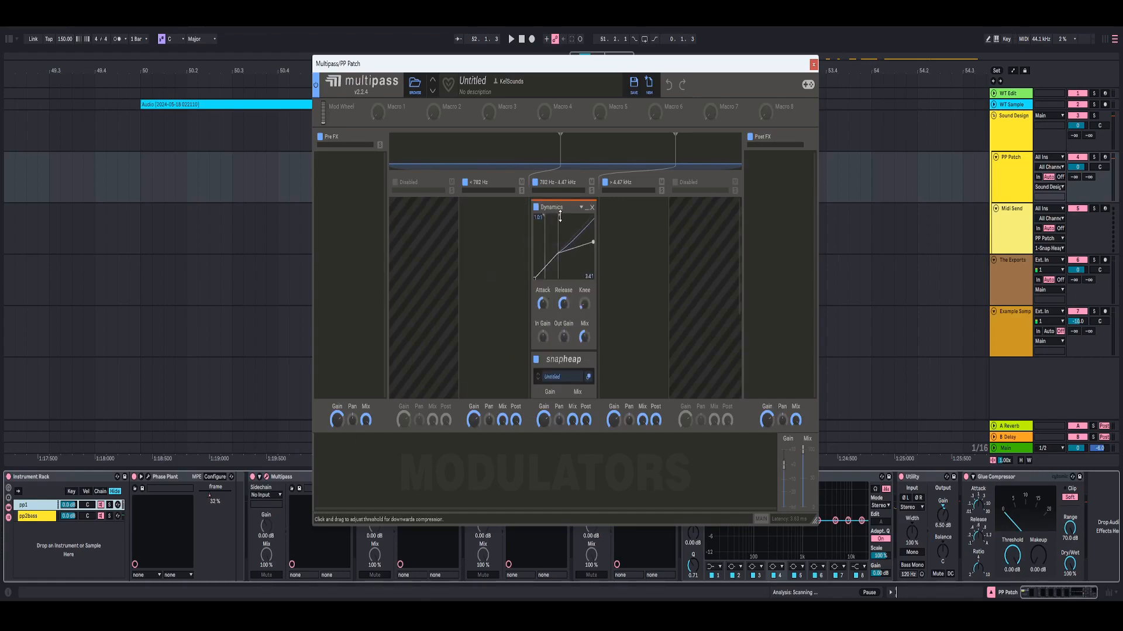
key("space")
key("space")
- Examine the Flangers and Frequency Shifter inside the Multipass mid-band Snap Heap, and close that Snap Heap
scroll(578, 280, "down", 3)
left_click(587, 267)
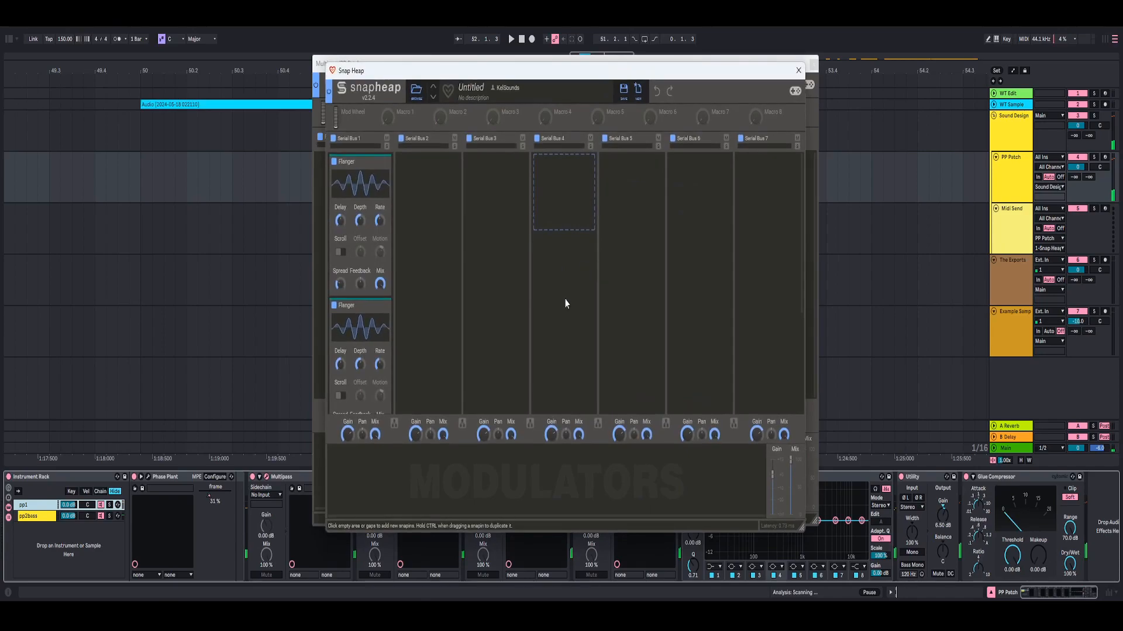
scroll(359, 199, "down", 3)
scroll(358, 200, "up", 3)
scroll(358, 199, "down", 3)
scroll(358, 201, "up", 3)
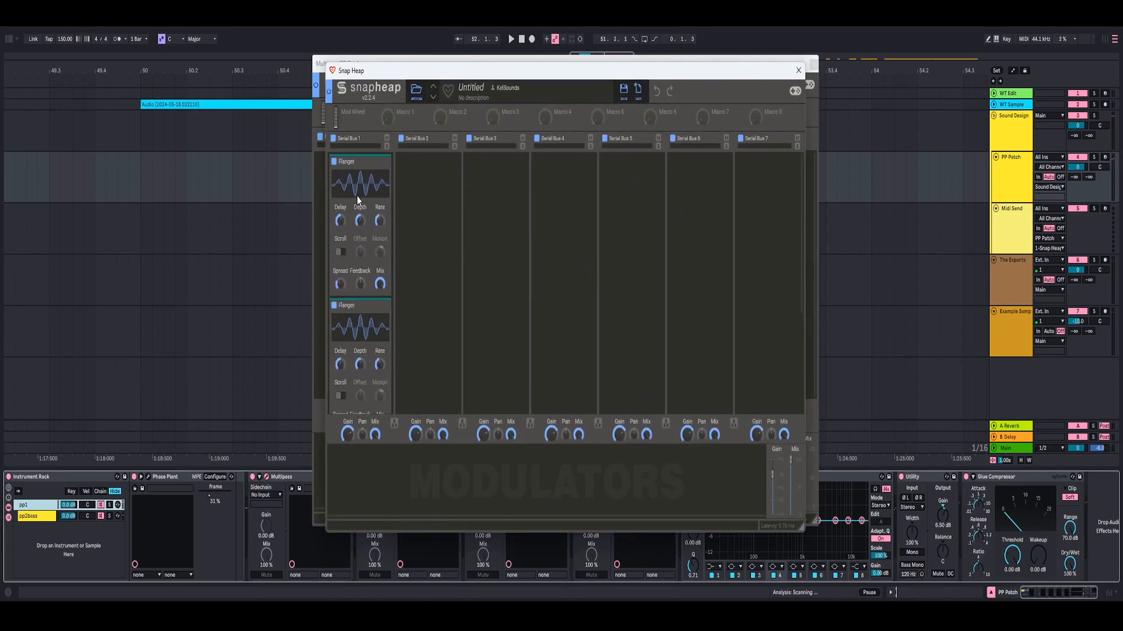
scroll(380, 300, "down", 3)
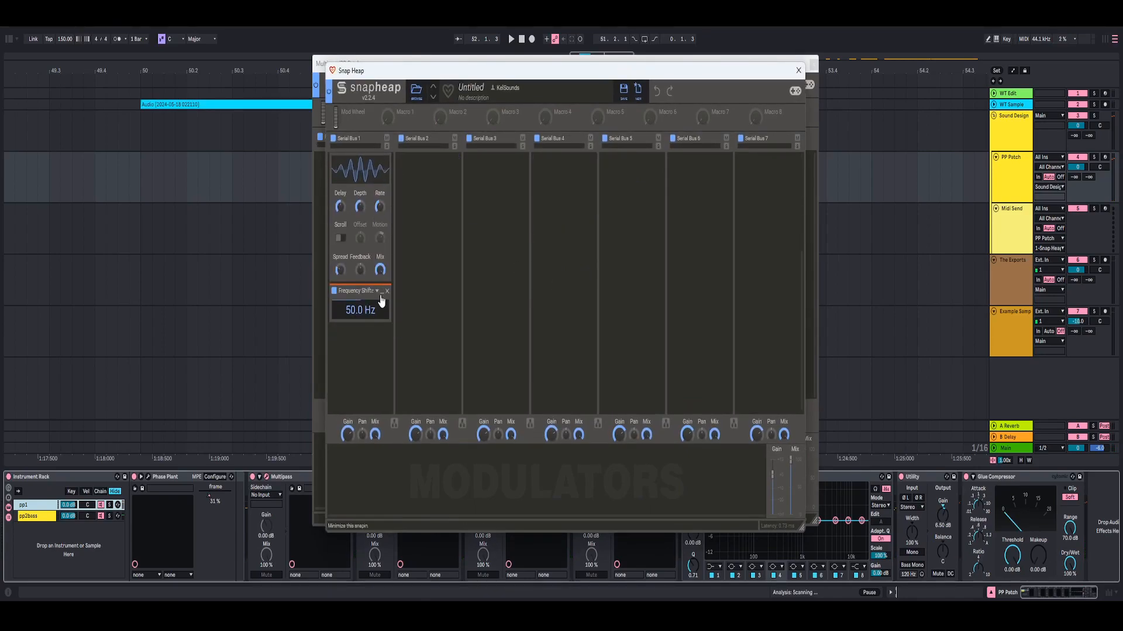
left_click(798, 71)
- Play the clip, close the first Multipass, and examine the Slice EQ in the first Snap Heap before closing it
key("space")
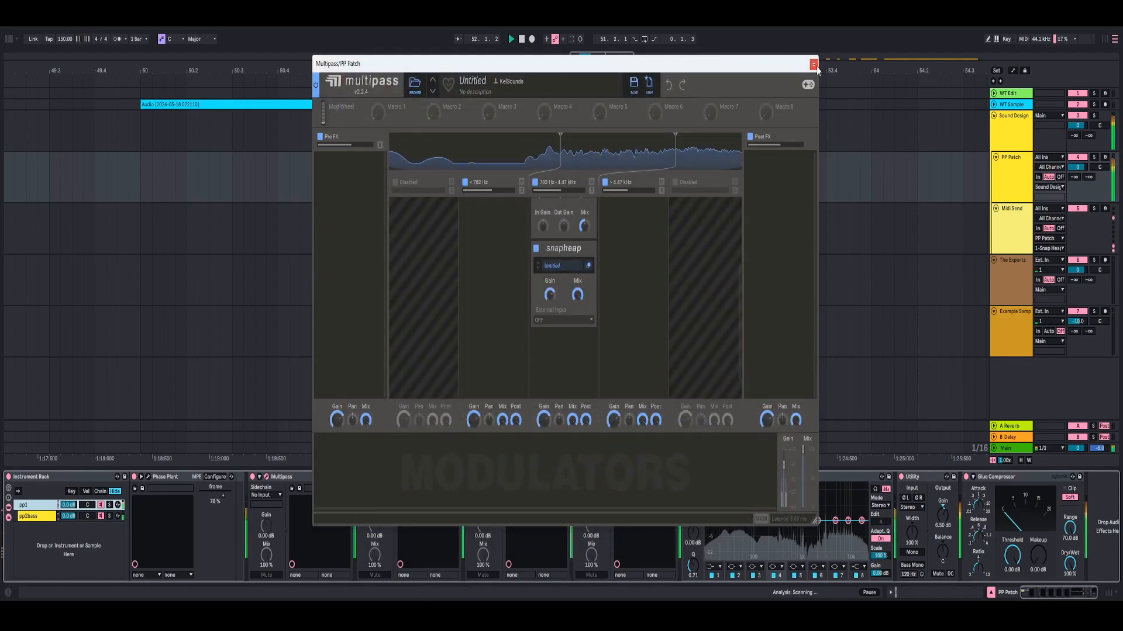
left_click(812, 64)
left_click(375, 477)
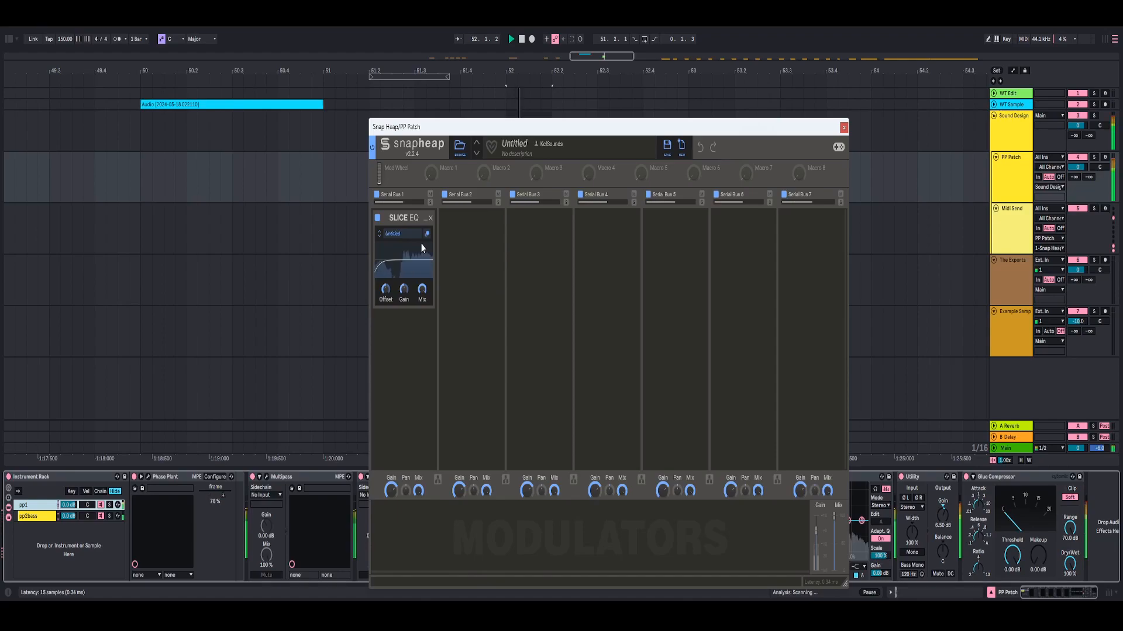
left_click(843, 128)
- Open the second Multipass and examine the three-band Dynamics, the low-band Stereo and the second mid-band Dynamics
left_click(483, 477)
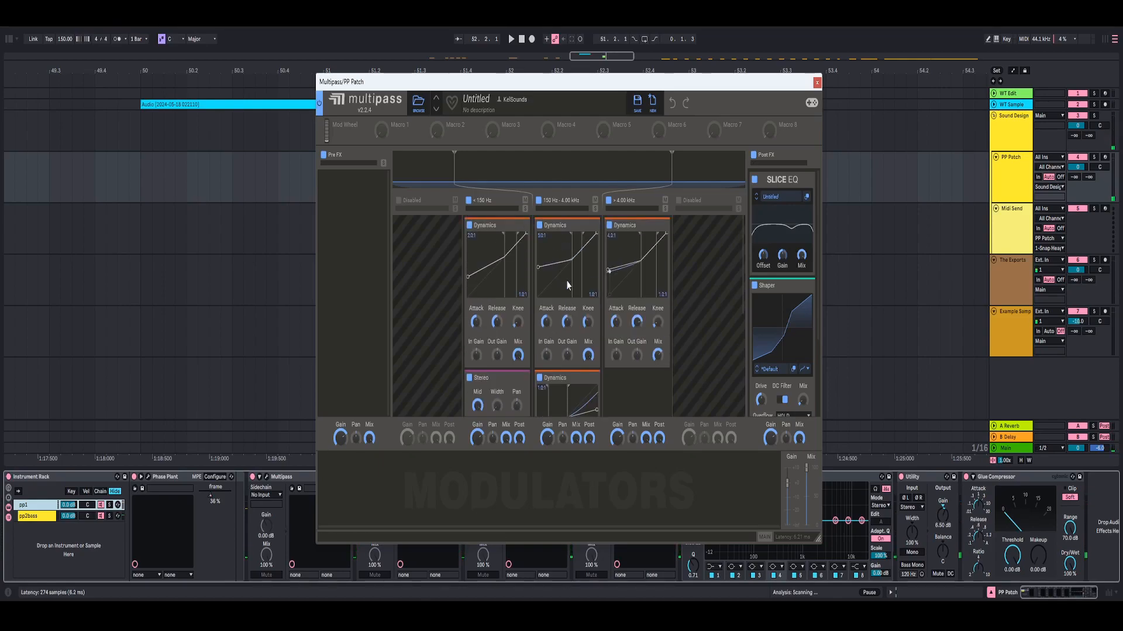
left_click(817, 84)
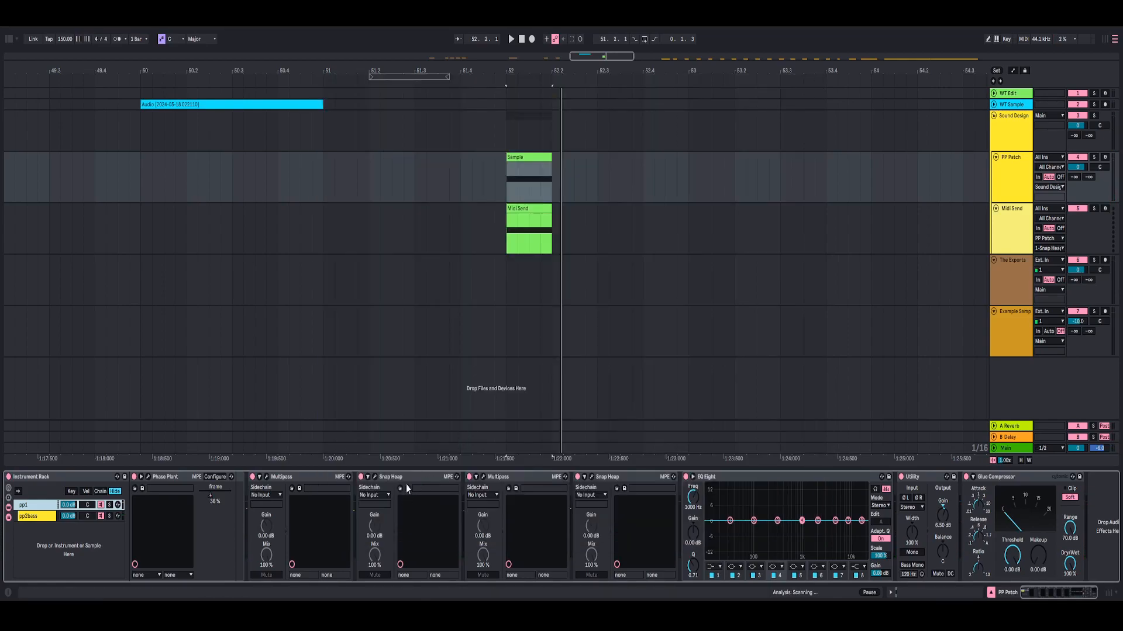
left_click(484, 477)
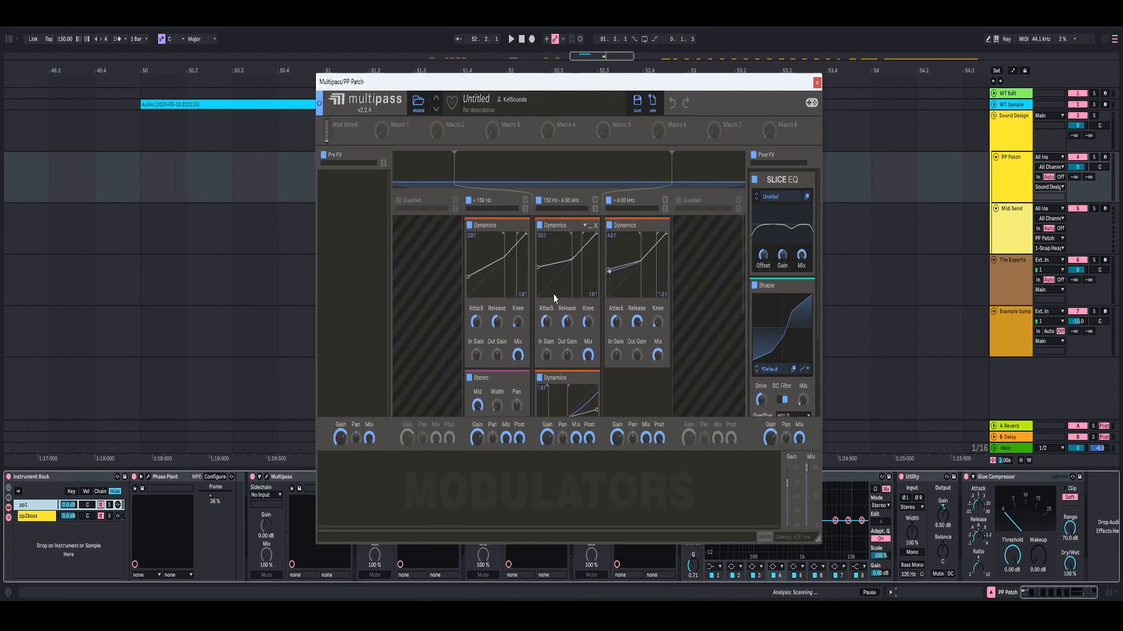
scroll(579, 339, "down", 1)
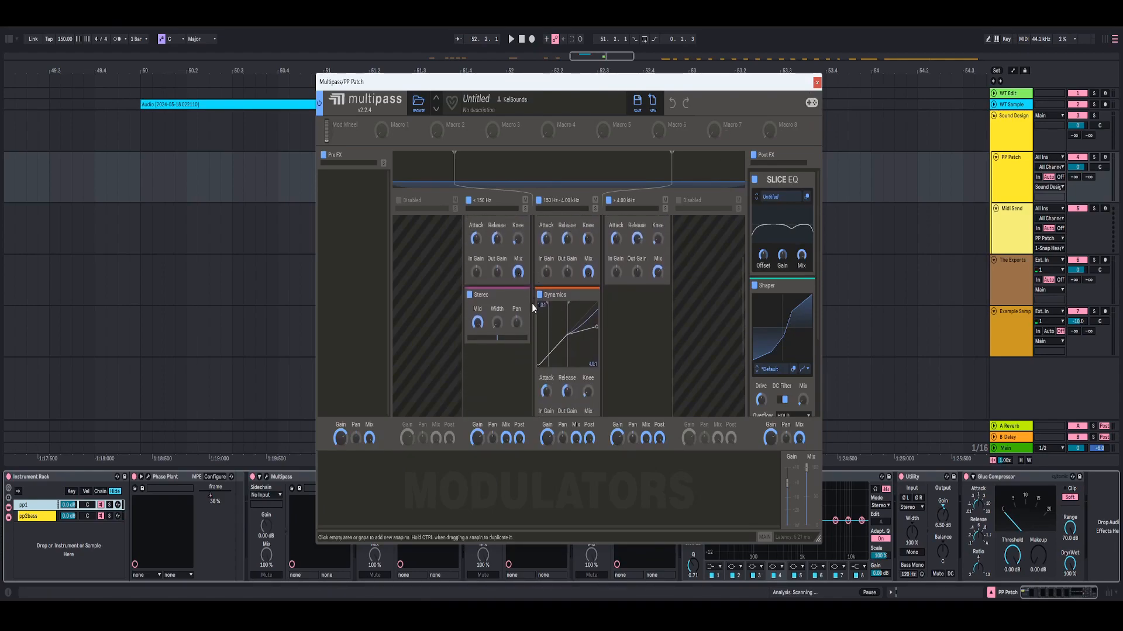
scroll(562, 286, "up", 1)
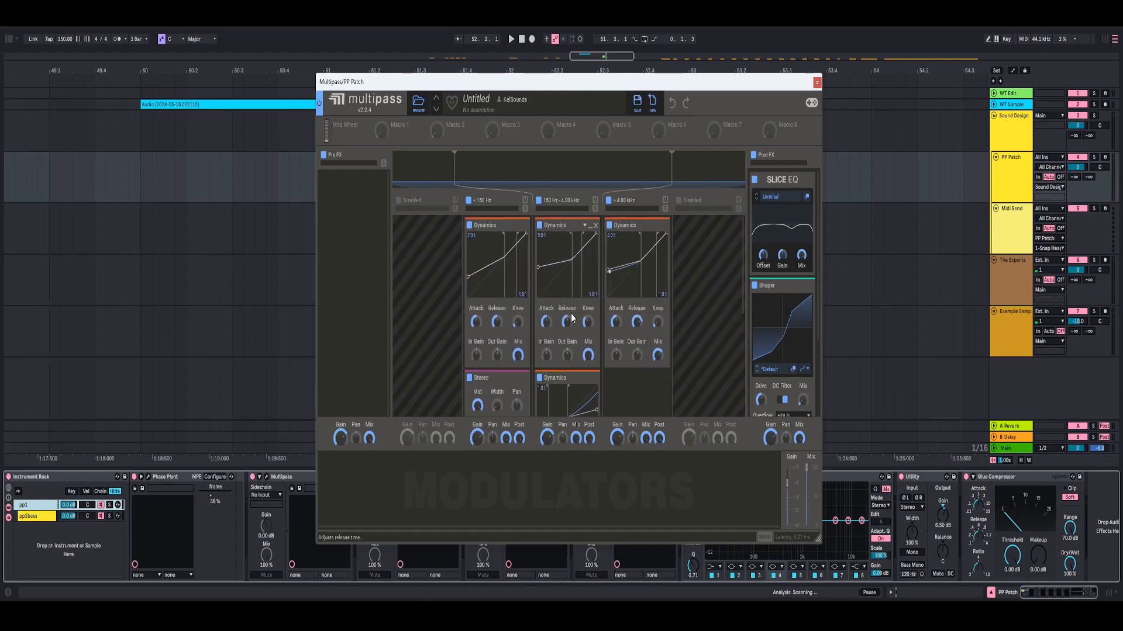
scroll(548, 287, "down", 4)
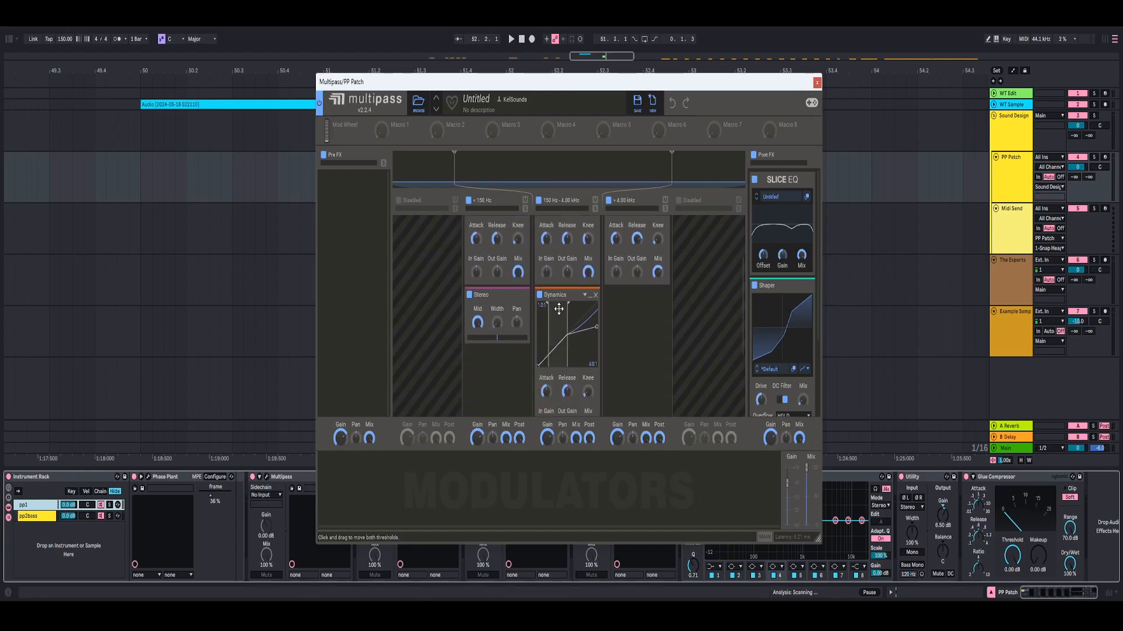
scroll(495, 311, "up", 4)
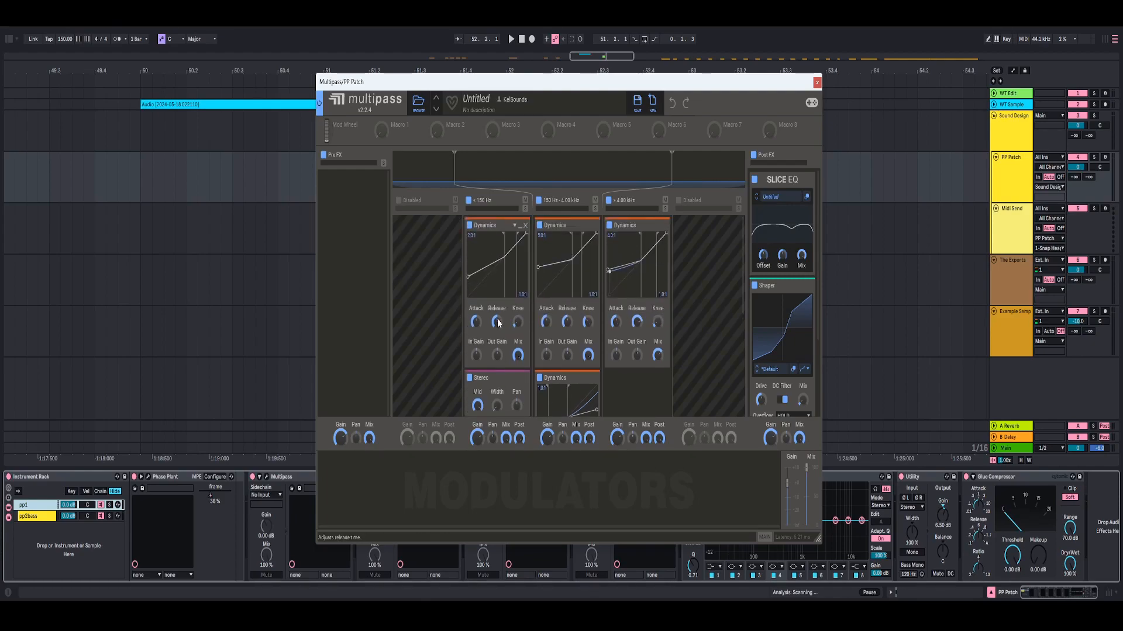
scroll(489, 392, "down", 2)
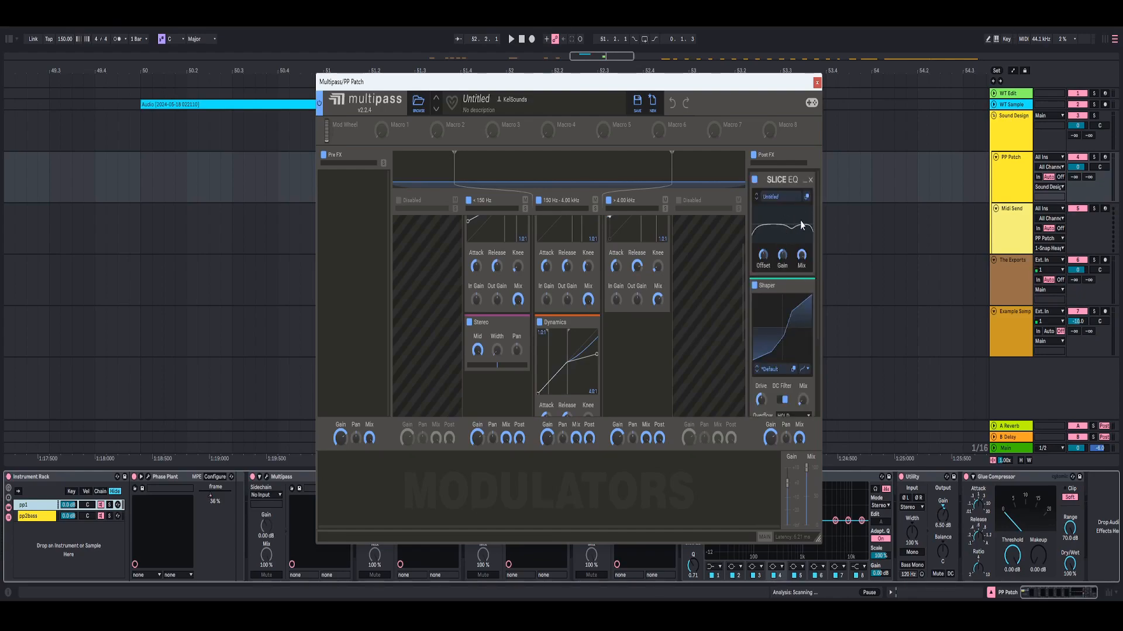
- Examine the Shaper in the second Multipass's Post FX lane and close the Multipass
scroll(795, 251, "down", 2)
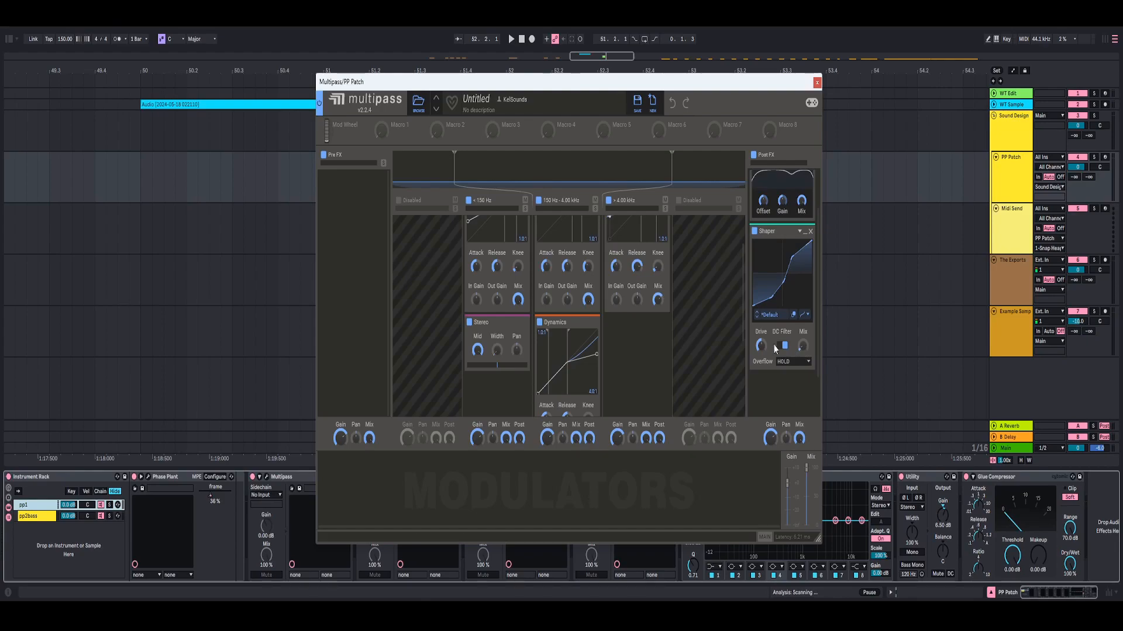
left_click(817, 83)
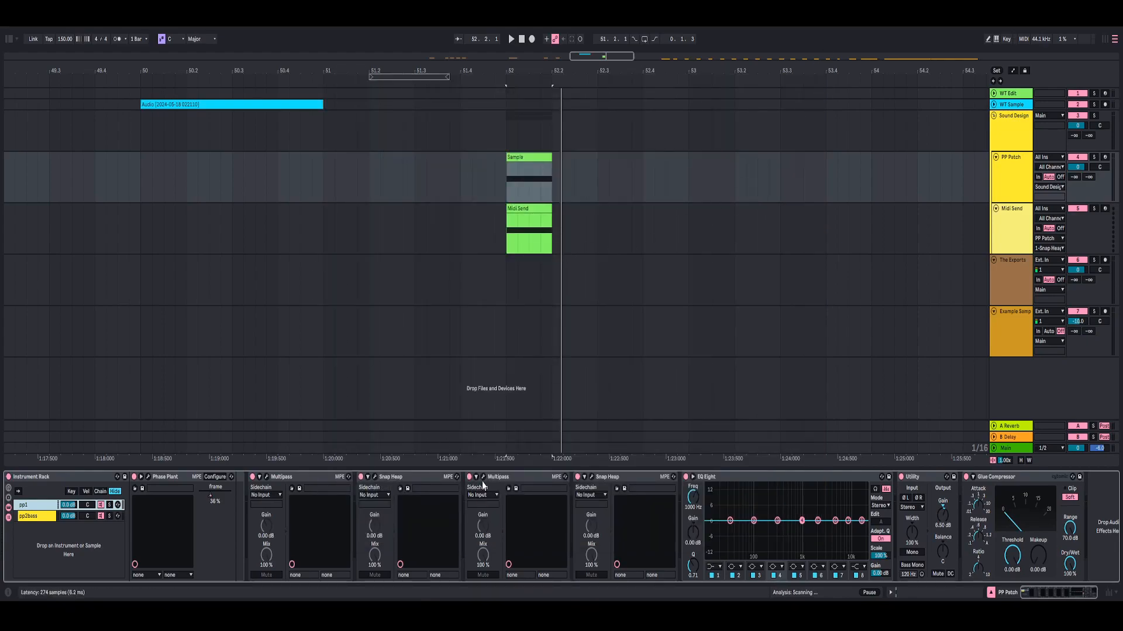
left_click(483, 479)
left_click(817, 84)
- Open the second Snap Heap, examine its LFO-modulated Frequency Shifter while playing the clip, and close it
left_click(593, 478)
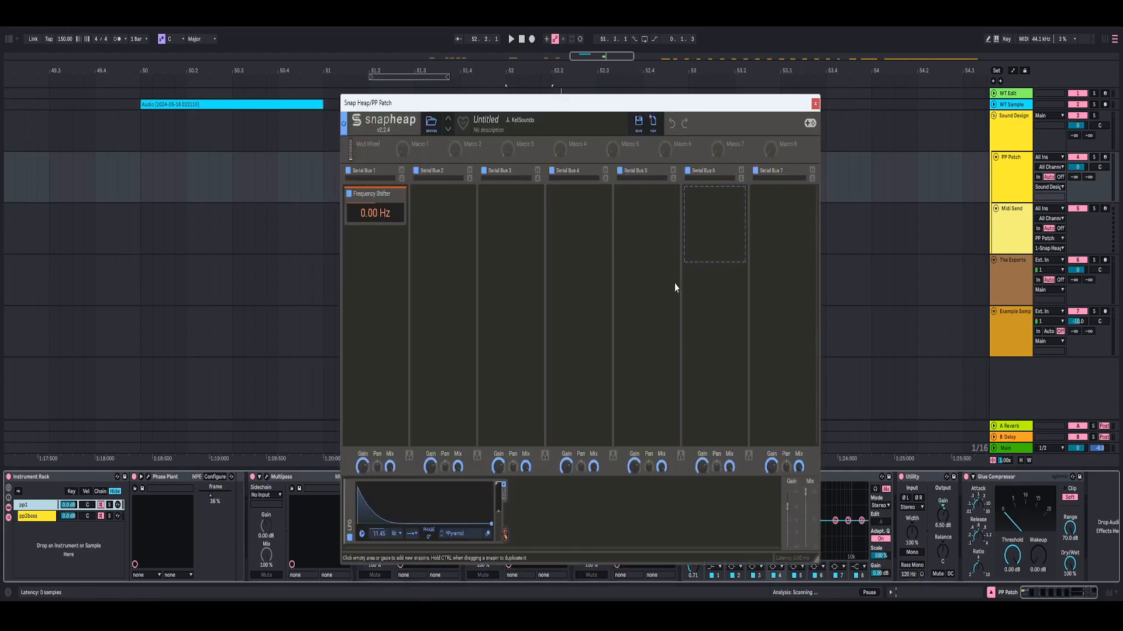
left_click_drag(376, 225, 438, 280)
left_click_drag(450, 337, 426, 279)
key("space")
left_click_drag(475, 371, 496, 351)
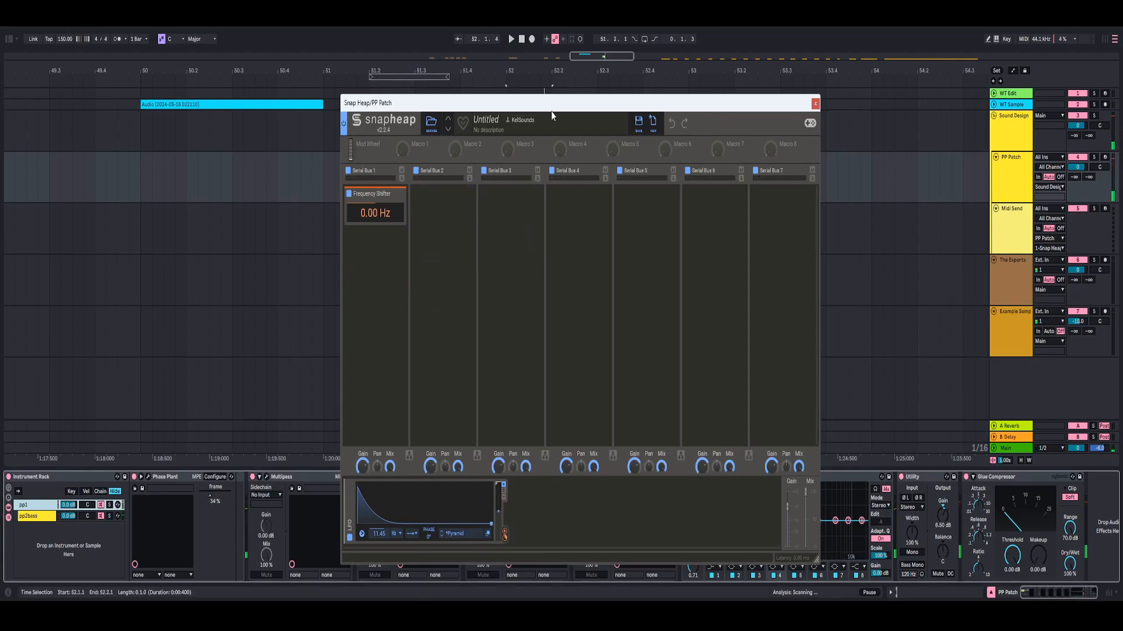
left_click_drag(552, 110, 581, 89)
left_click(804, 86)
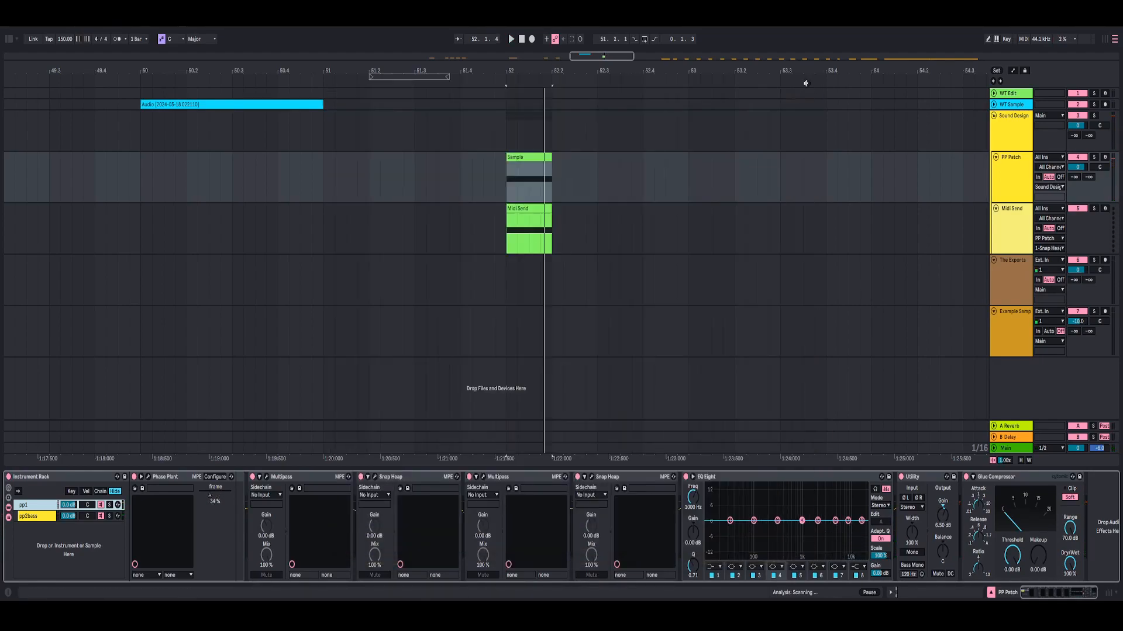
- Examine the Midi Send track and its clip alongside the PP Patch device chain it feeds
left_click(1012, 223)
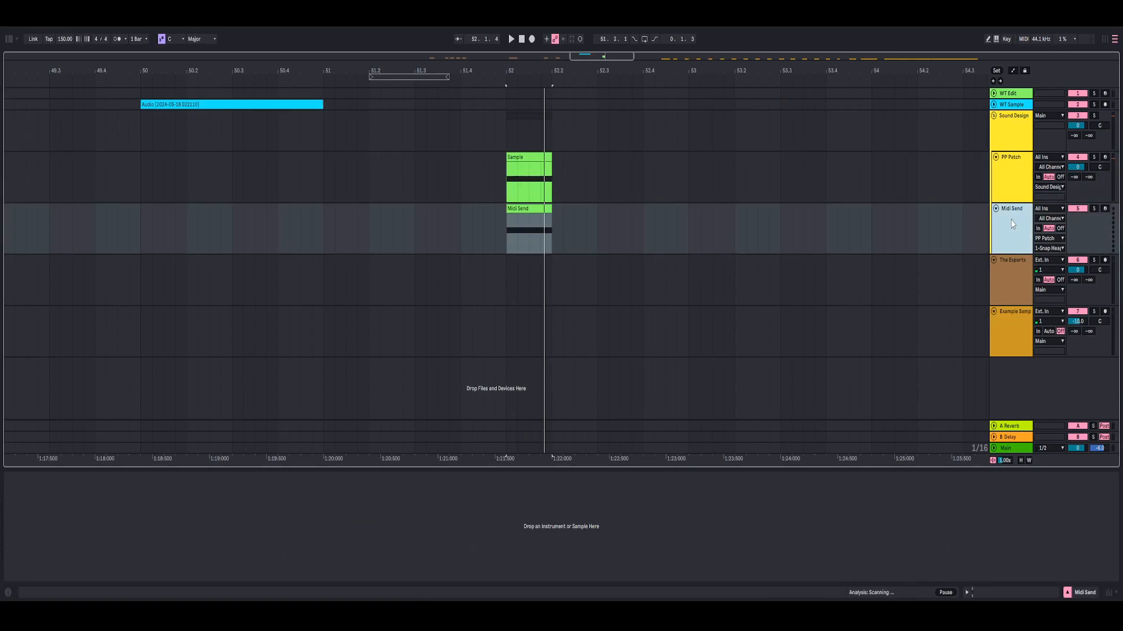
left_click(1011, 186)
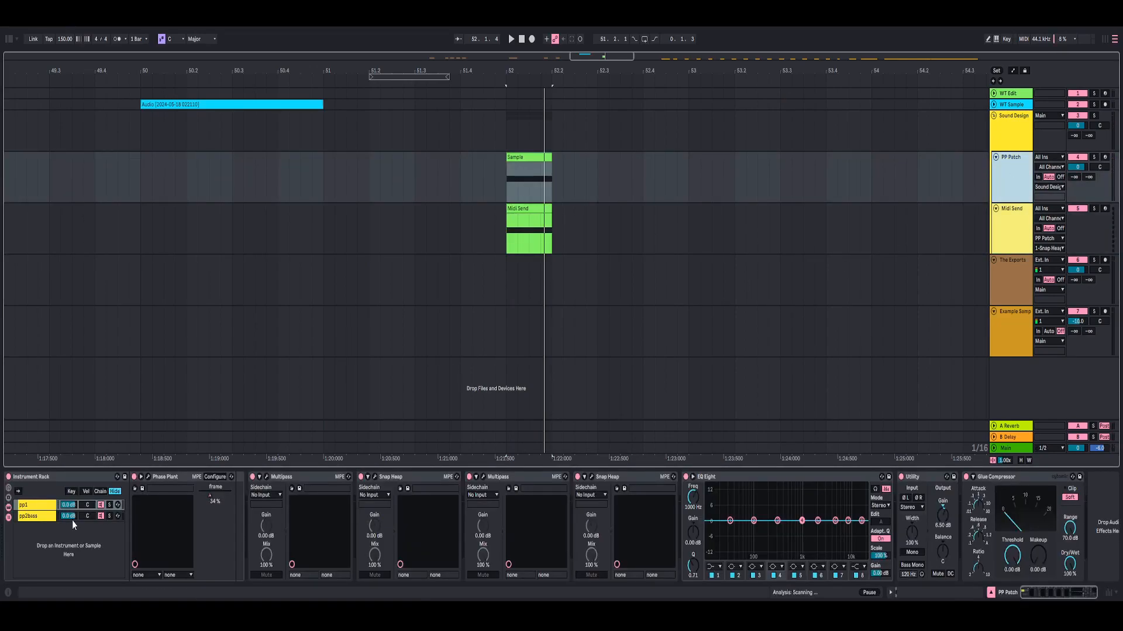
left_click(592, 477)
left_click(804, 85)
left_click(1008, 223)
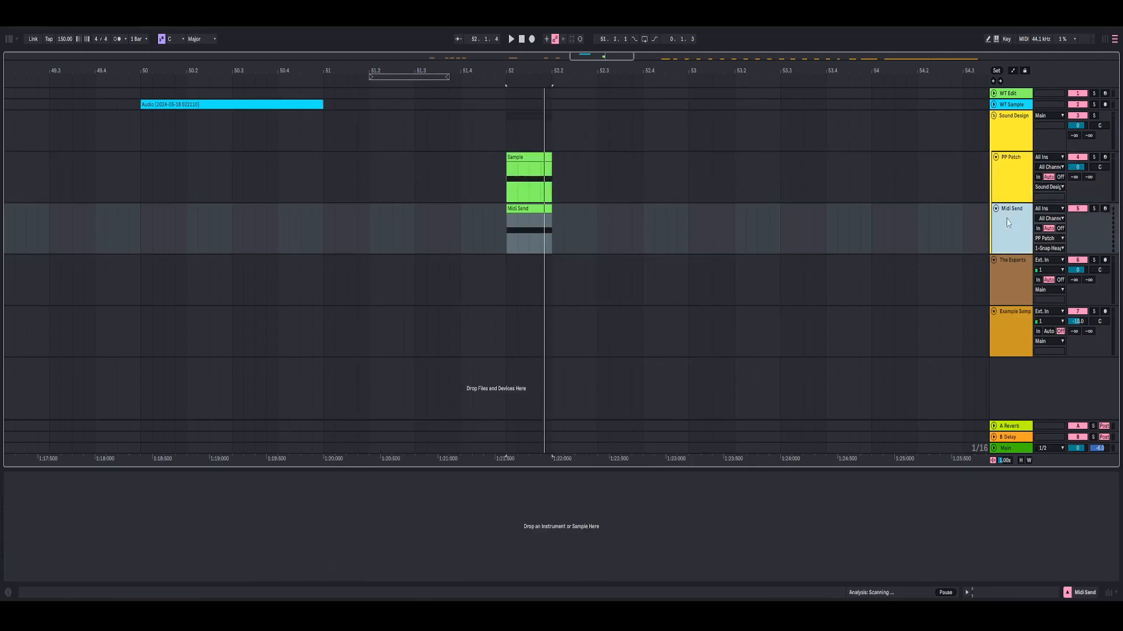
left_click(518, 209)
left_click(987, 198)
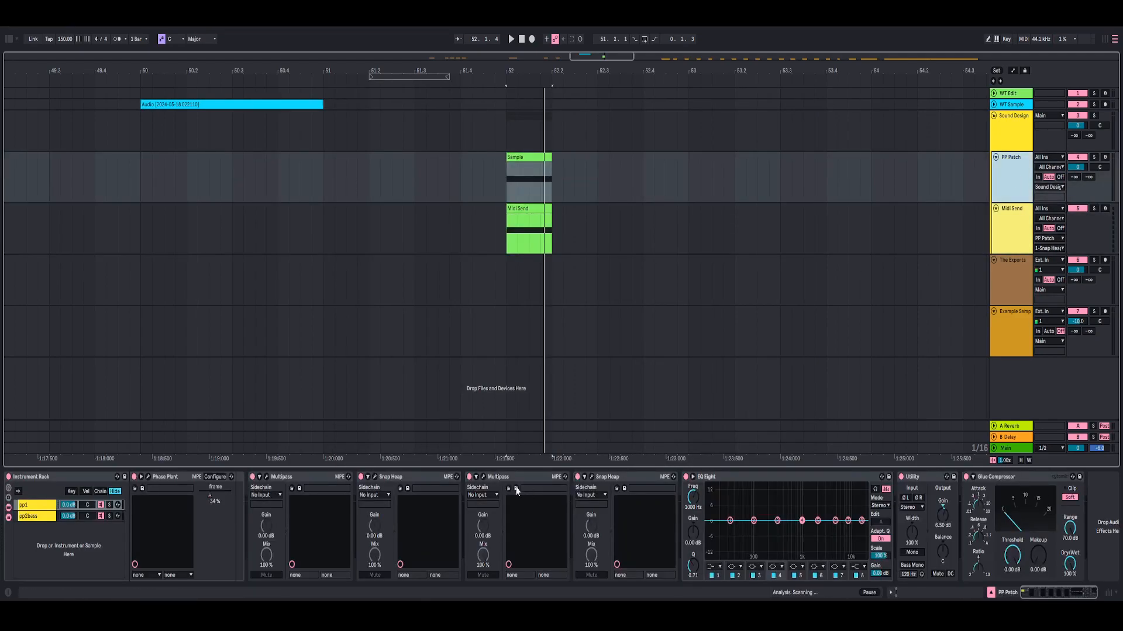
- Reopen the second Snap Heap to check the Frequency Shifter and its LFO with the clip playing, and close it
left_click(593, 477)
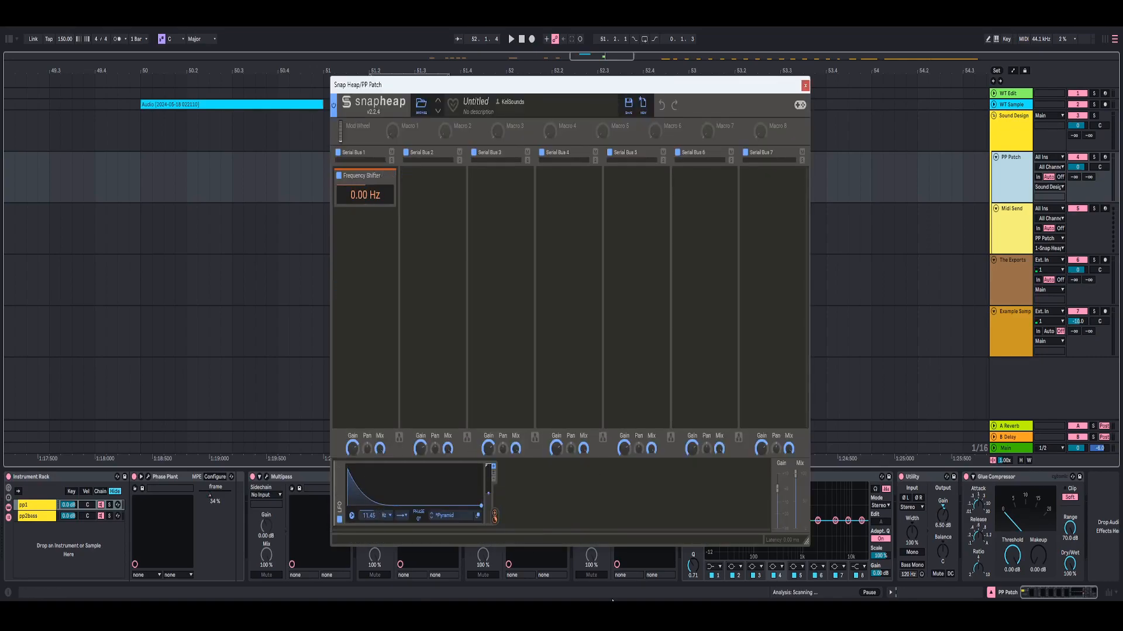
key("space")
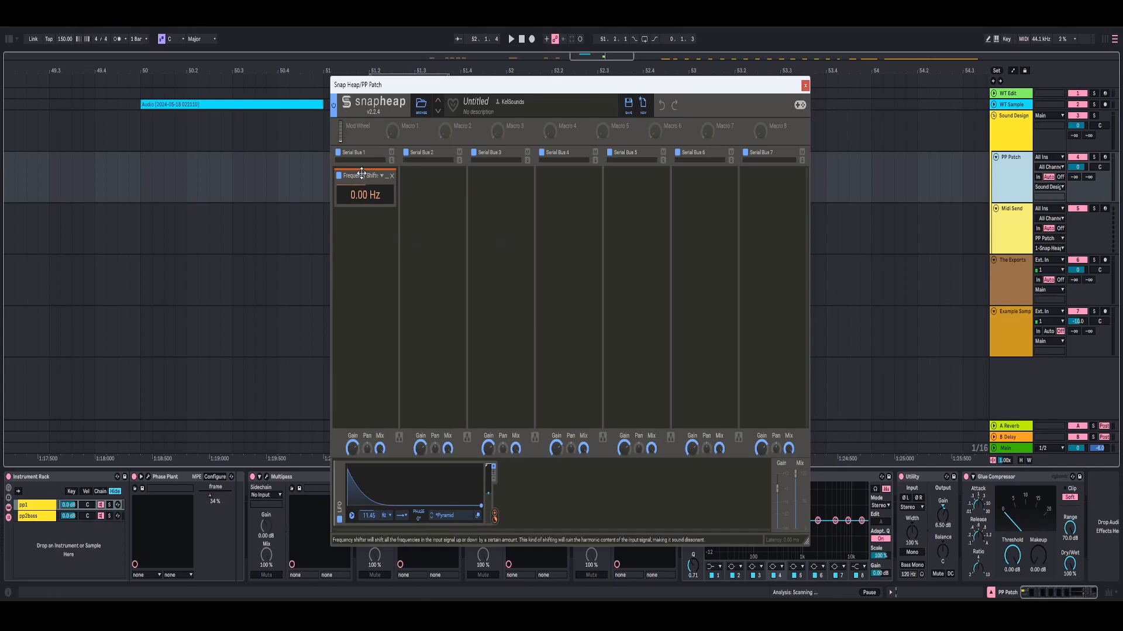
left_click(805, 86)
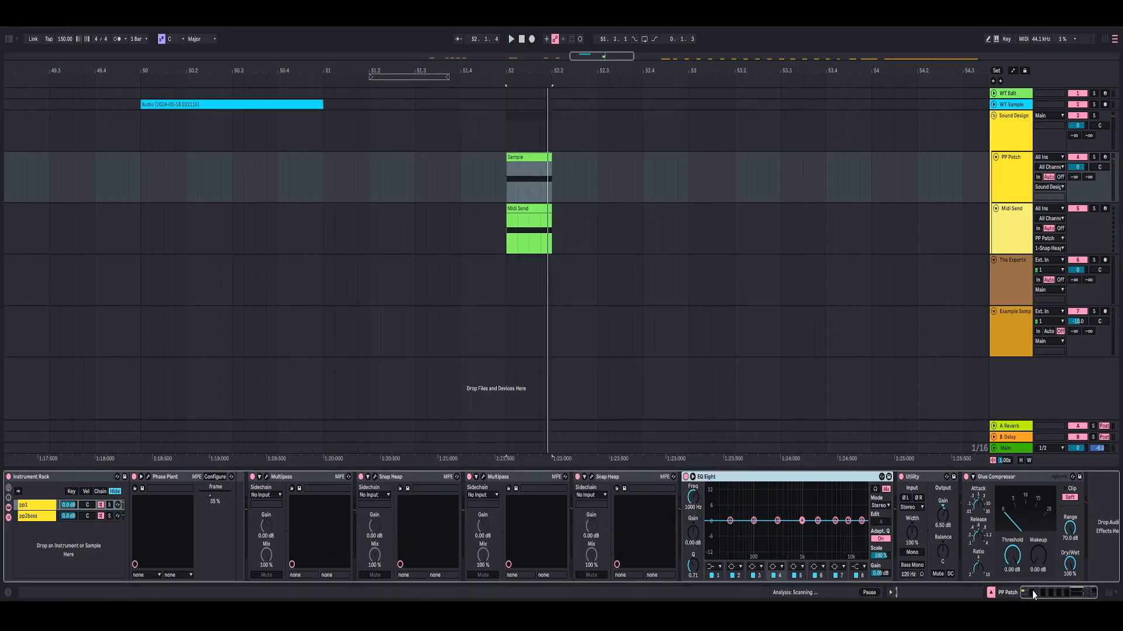
- Play the clip to check the EQ Eight, and delete that device from the PP Patch chain
left_click_drag(1033, 595, 1043, 594)
key("space")
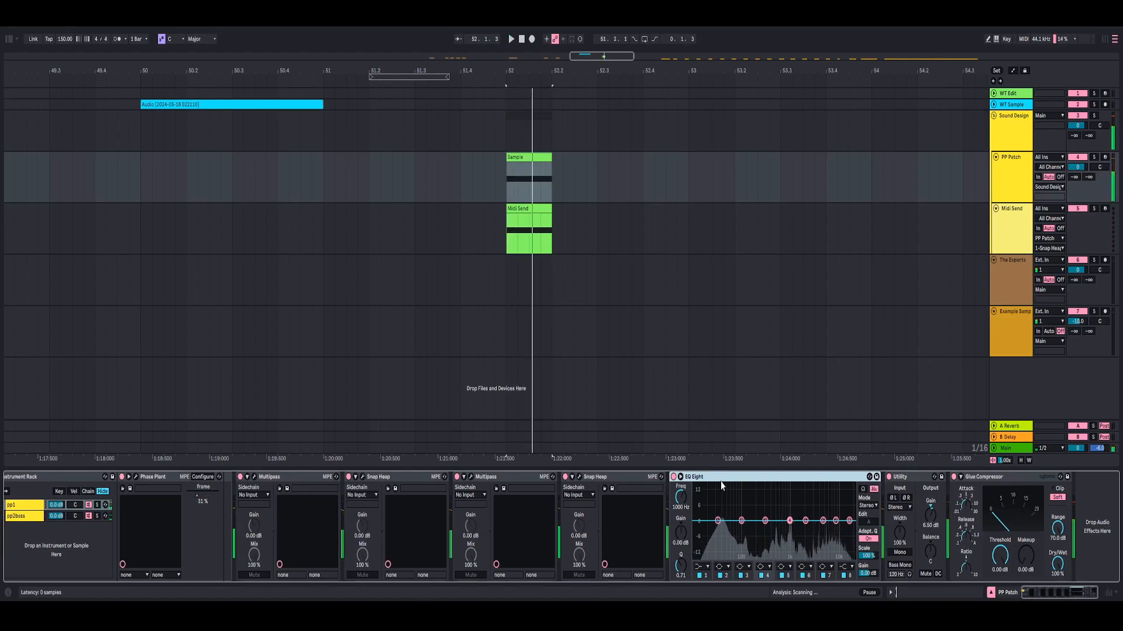
right_click(709, 479)
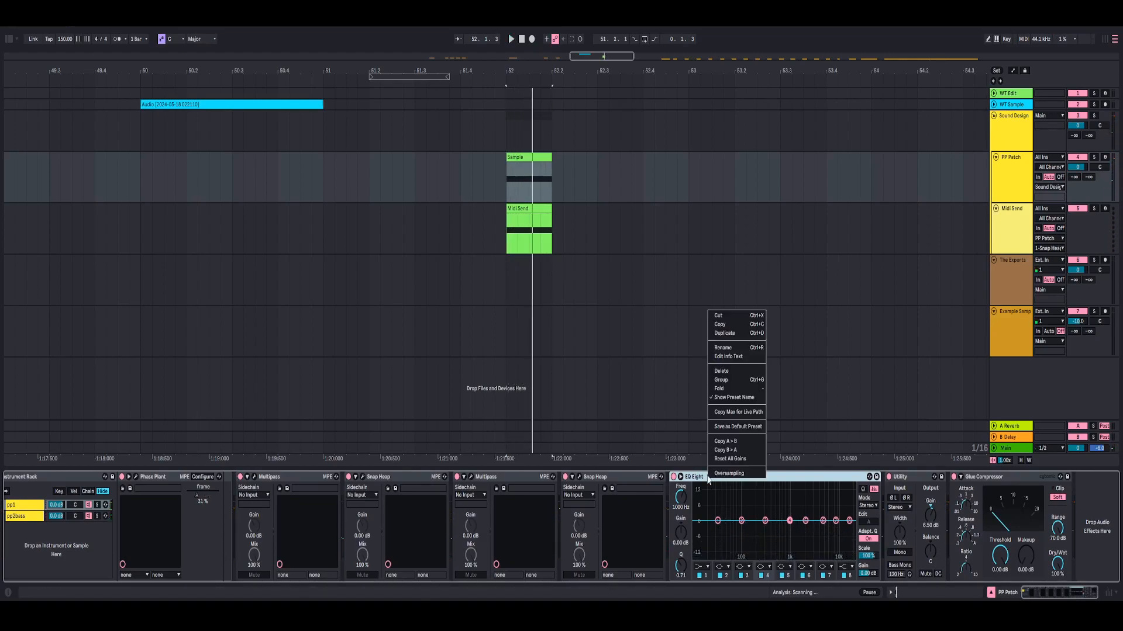
left_click(811, 481)
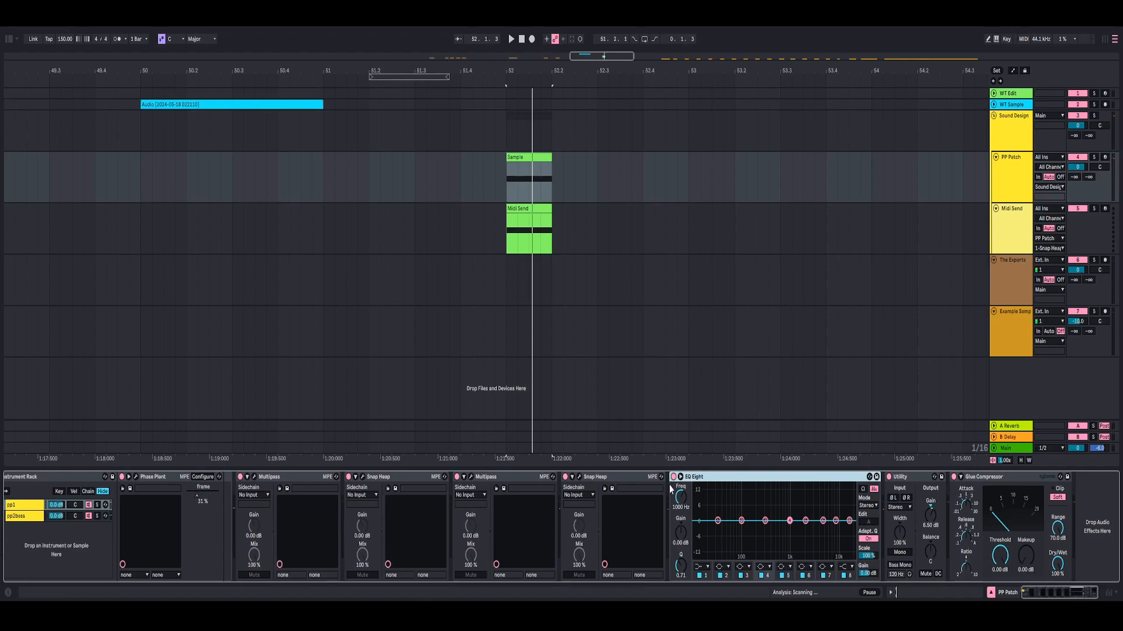
right_click(727, 484)
left_click(713, 484)
key("Delete")
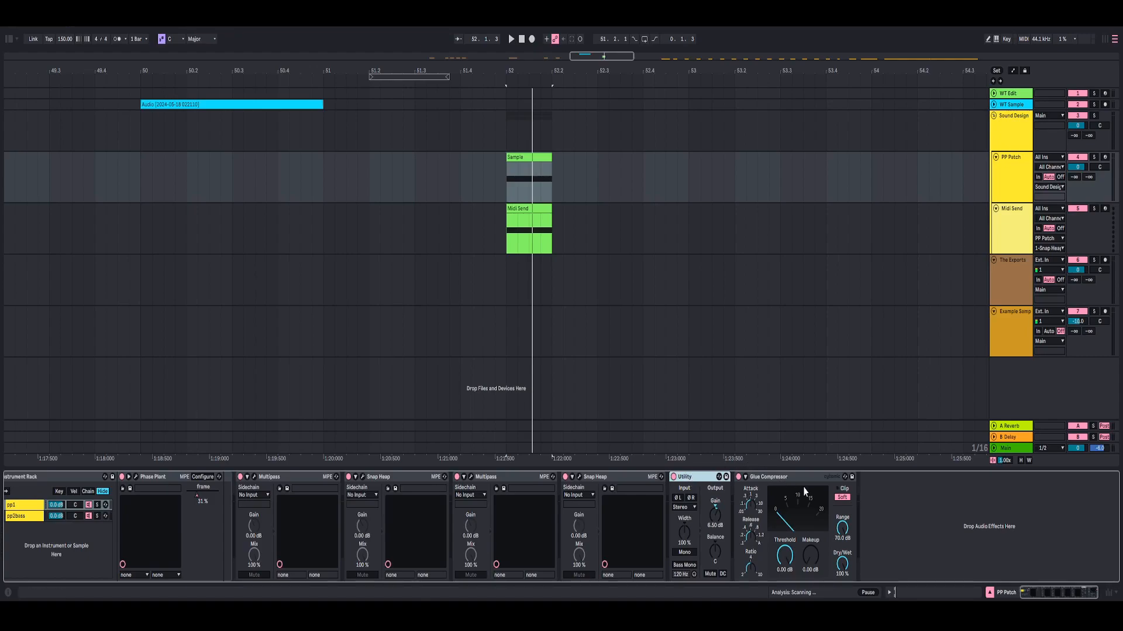
- Examine the Glue Compressor's soft clip and the Utility's gain, and play the clip through the finished chain
left_click(789, 481)
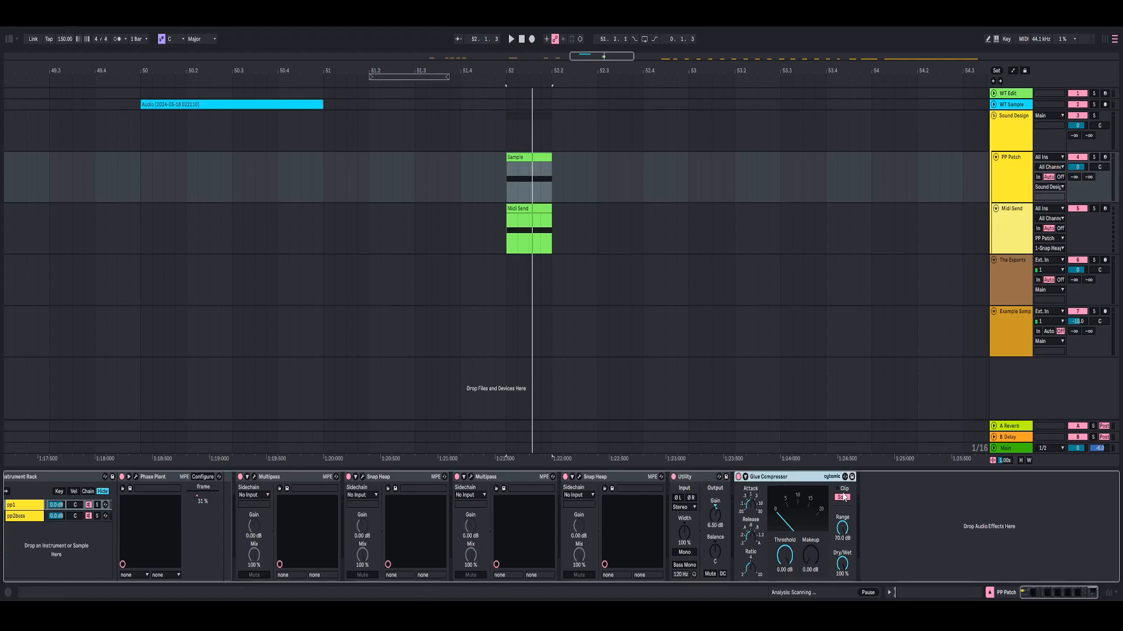
left_click(697, 477)
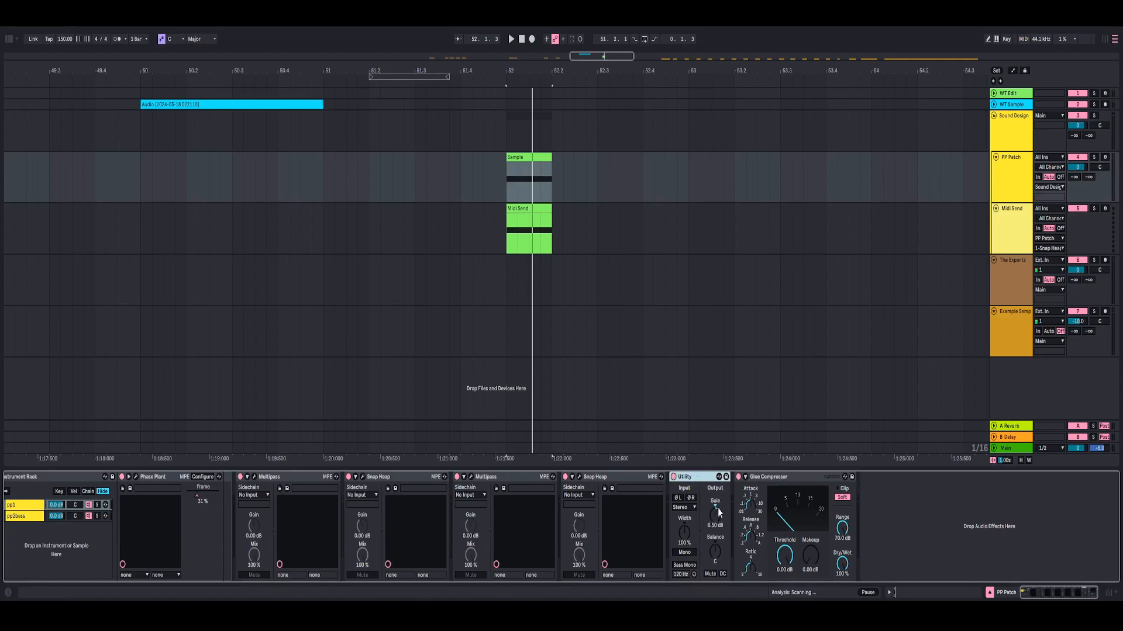
key("space")
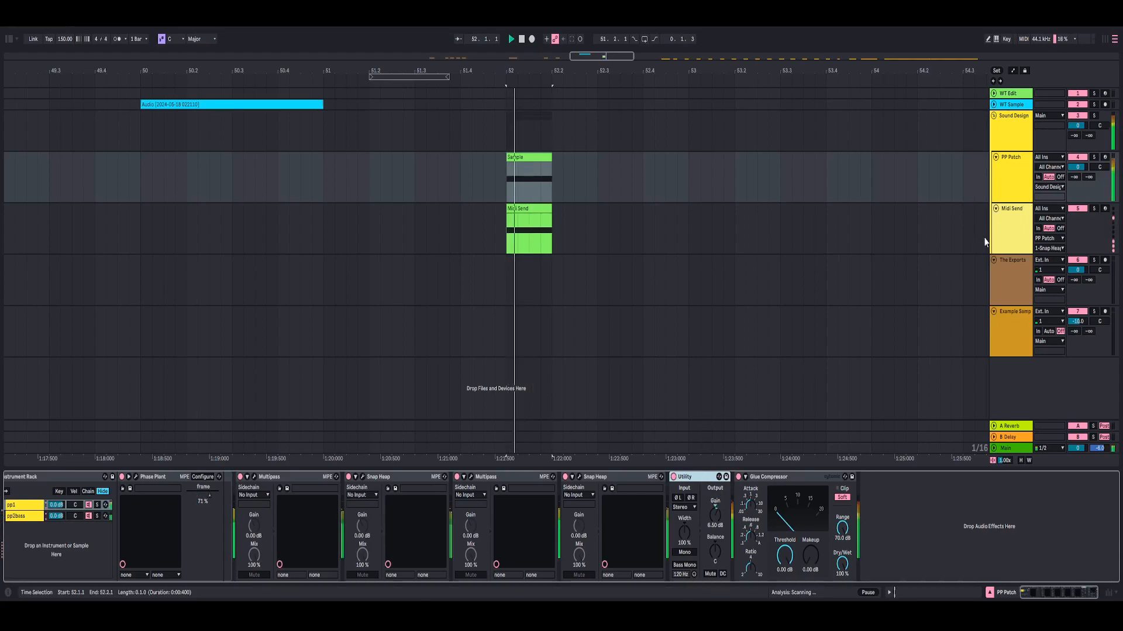
- Locate the clips on the Example Samples track and place the insert marker at bar 57, where they begin
left_click(1018, 265)
left_click_drag(641, 70, 498, 44)
left_click(1011, 335)
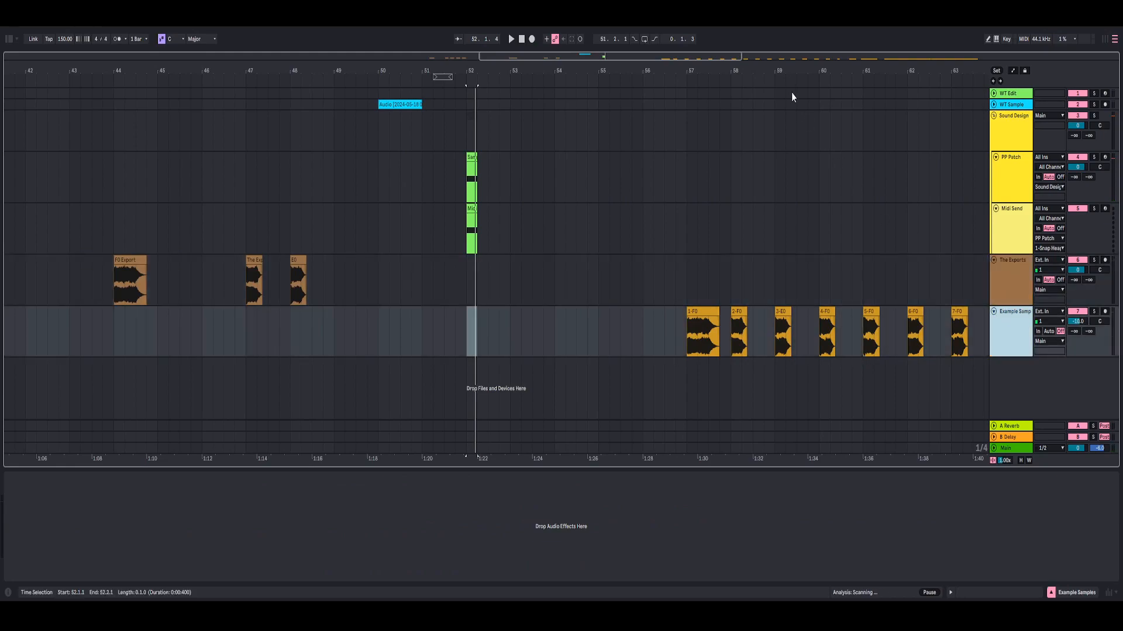
left_click_drag(796, 71, 565, 35)
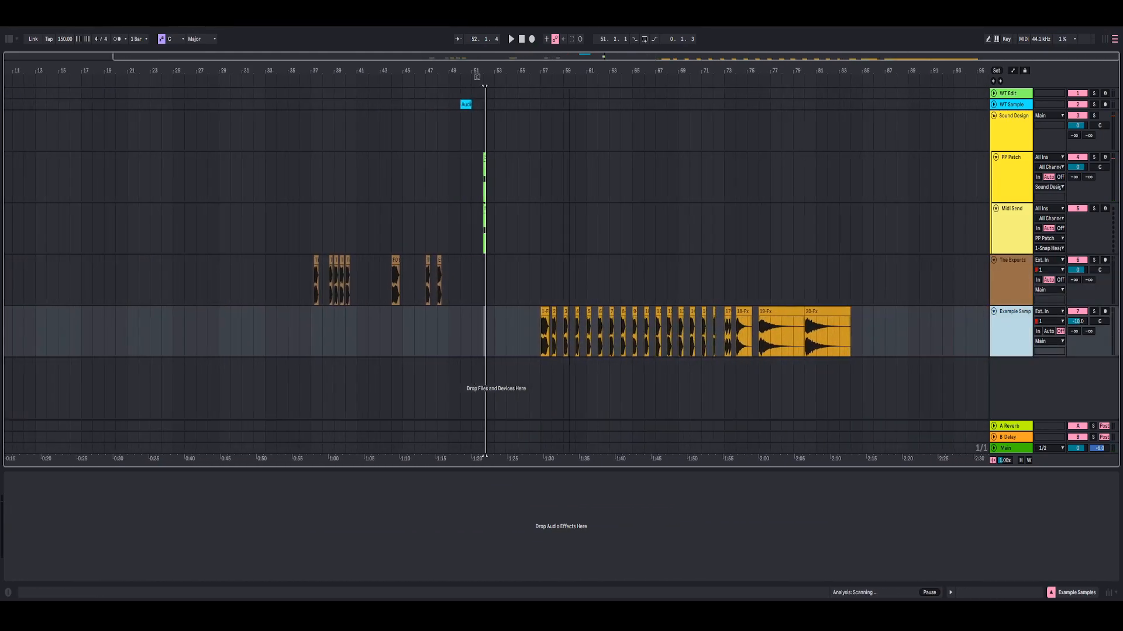
left_click(533, 336)
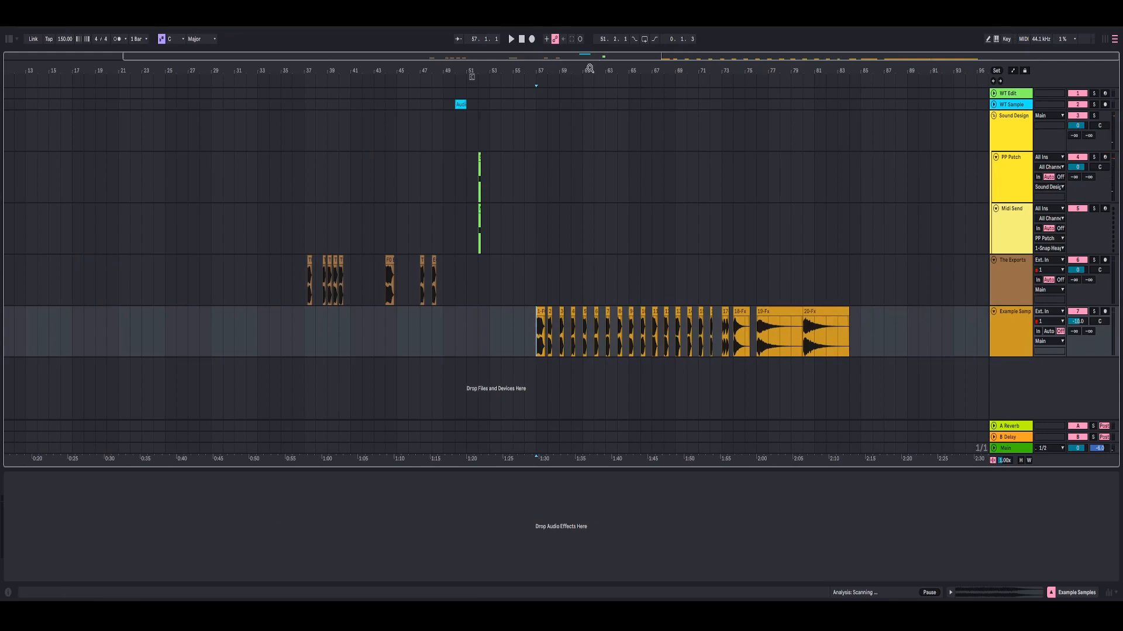
- Play the example samples, jumping ahead to bar 68, and select the 20-Fx clip at bar 80
left_click_drag(574, 69, 494, 247)
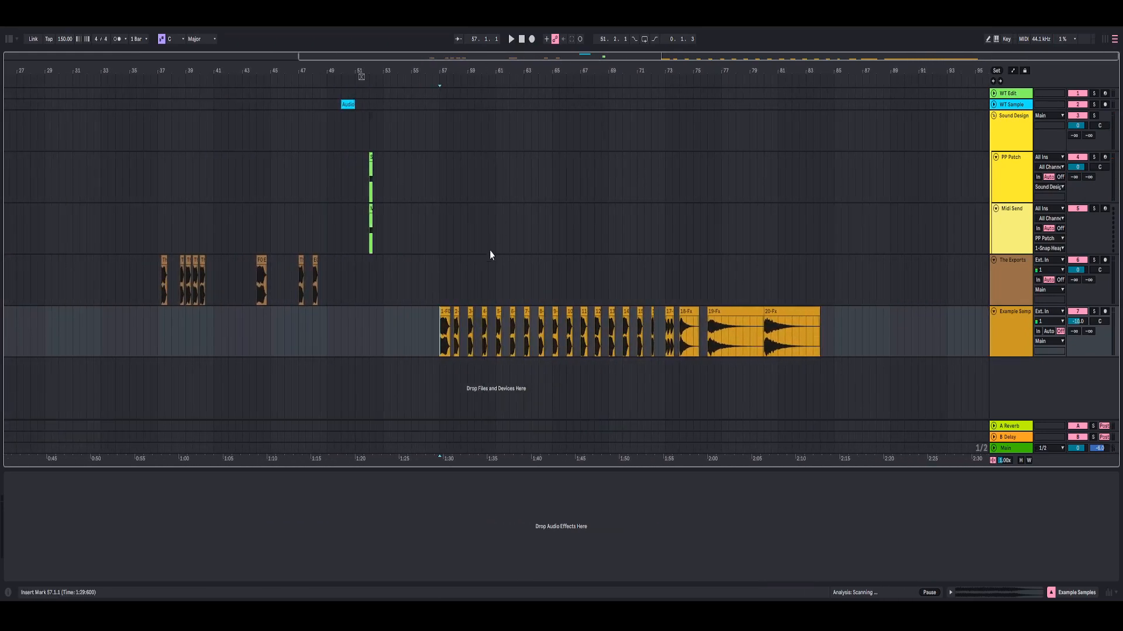
left_click_drag(458, 68, 630, 196)
left_click(577, 74)
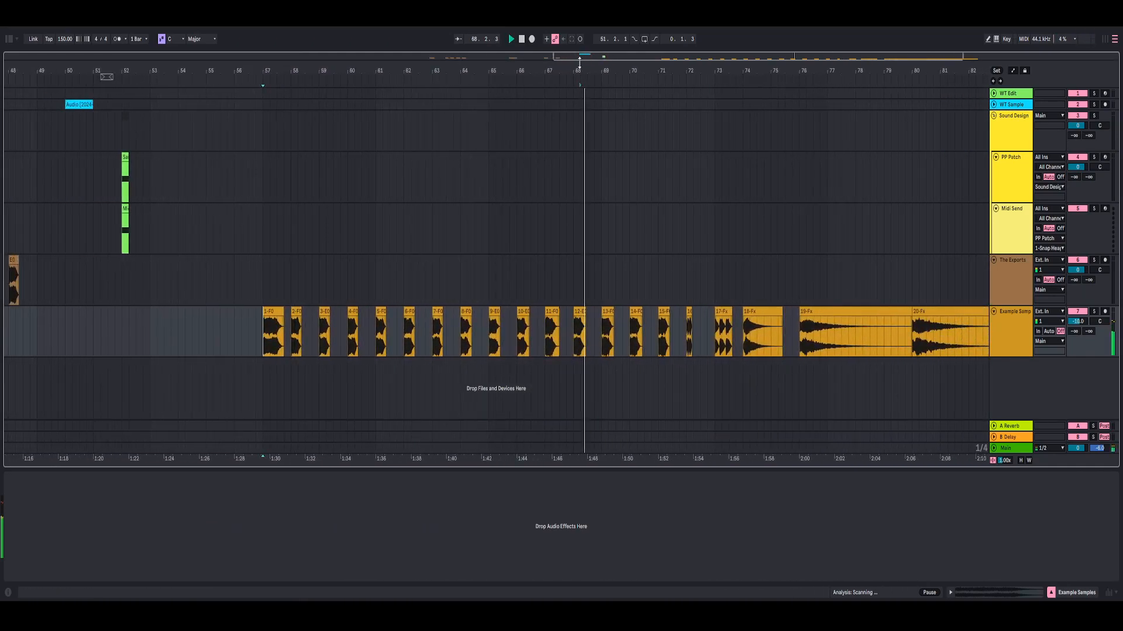
left_click_drag(586, 68, 587, 54)
left_click(893, 312)
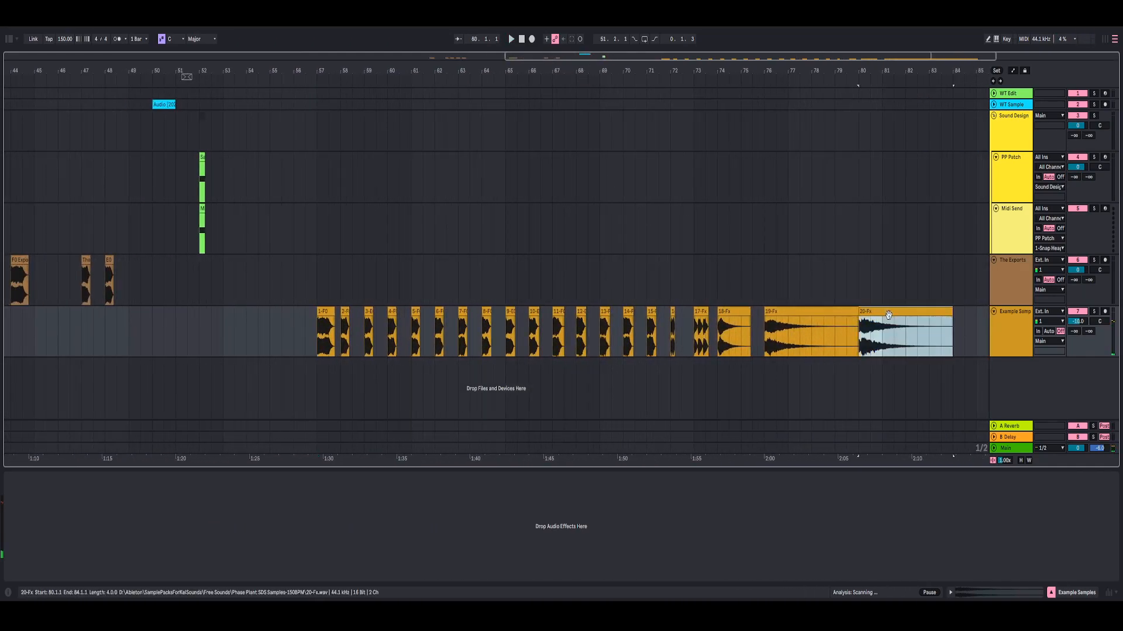
- Play the example samples from bar 57, and select the second and third clips on the Example Samples track
left_click(321, 336)
left_click_drag(329, 70, 414, 228)
key("space")
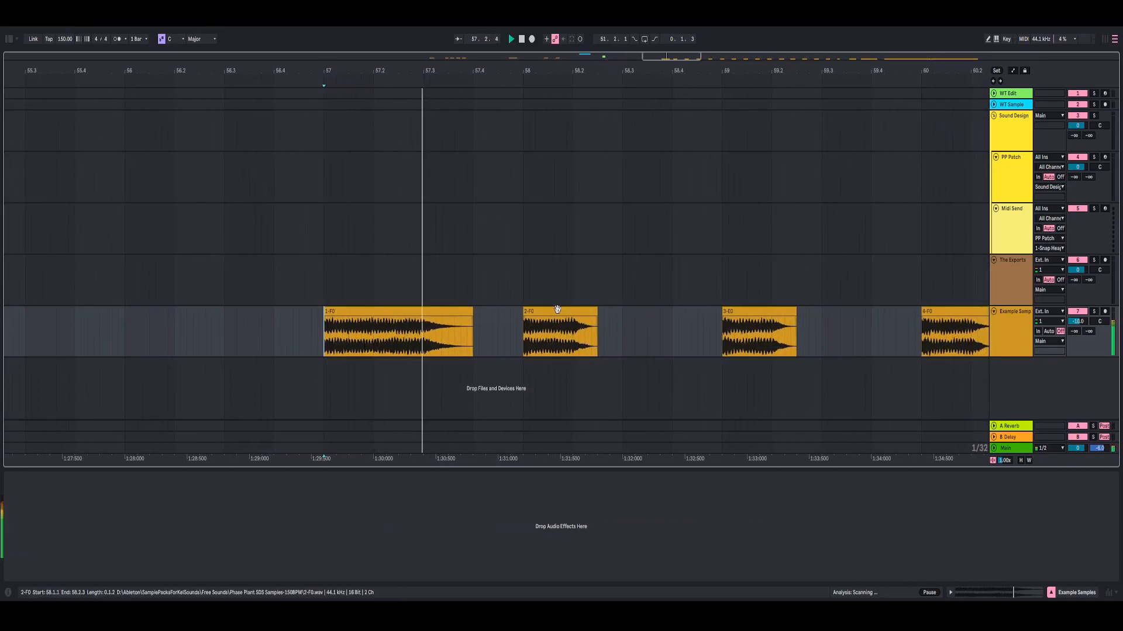
left_click(558, 311)
left_click(759, 310)
key("space")
key("space")
- Select the fourth and fifth example clips at bars 60 and 61, and play the samples that follow on the track
left_click_drag(772, 70, 573, 7)
left_click(643, 354)
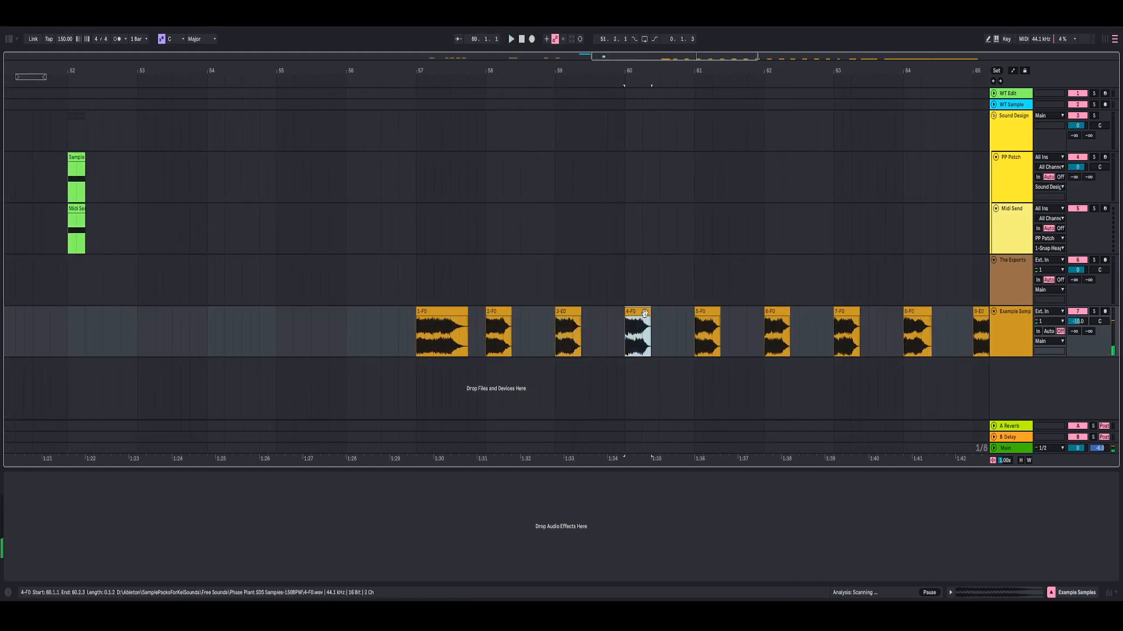
key("space")
left_click(706, 310)
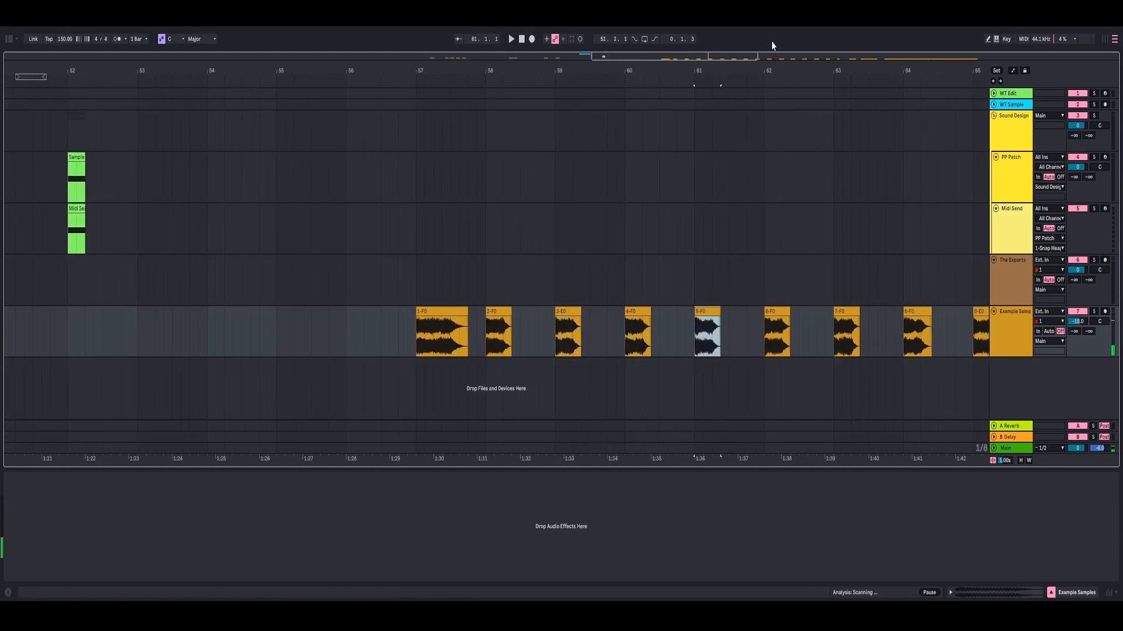
left_click_drag(776, 66, 450, 8)
key("space")
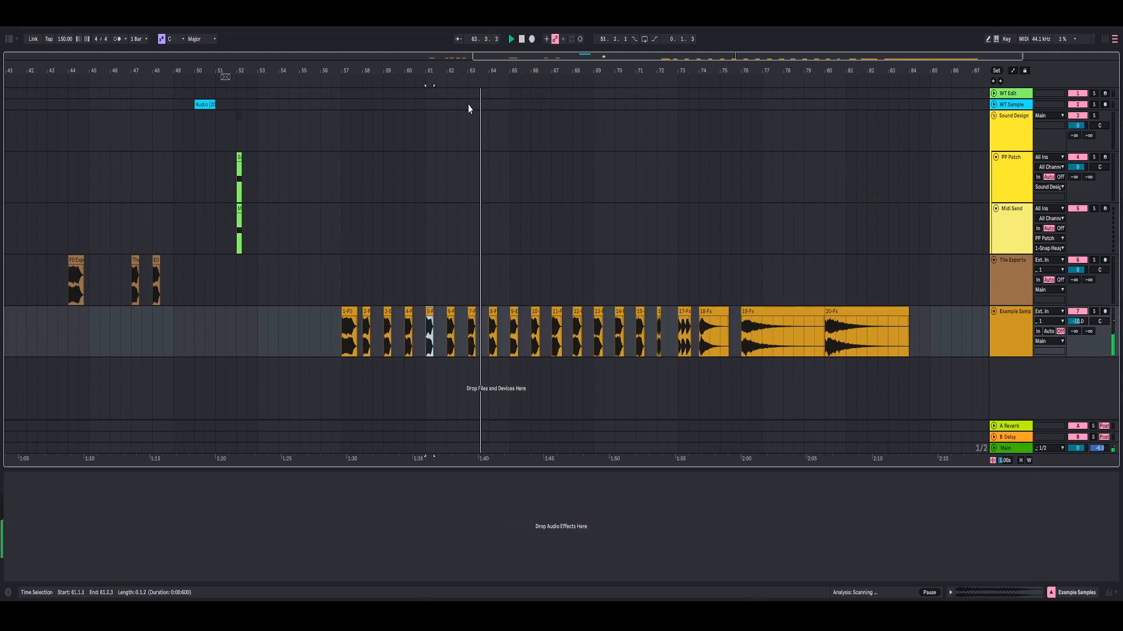
left_click_drag(467, 65, 453, 116)
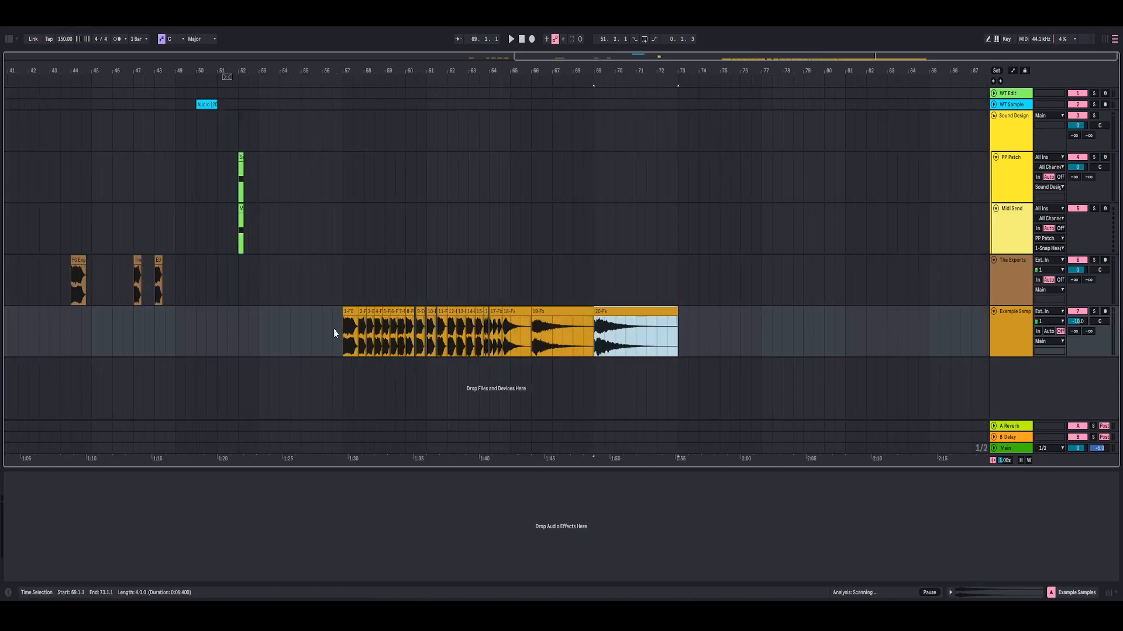
- Play the closely packed example clips from bar 57 to the end, and select the 20-Fx clip at bar 69
left_click(343, 327)
left_click_drag(344, 70, 171, 124)
key("space")
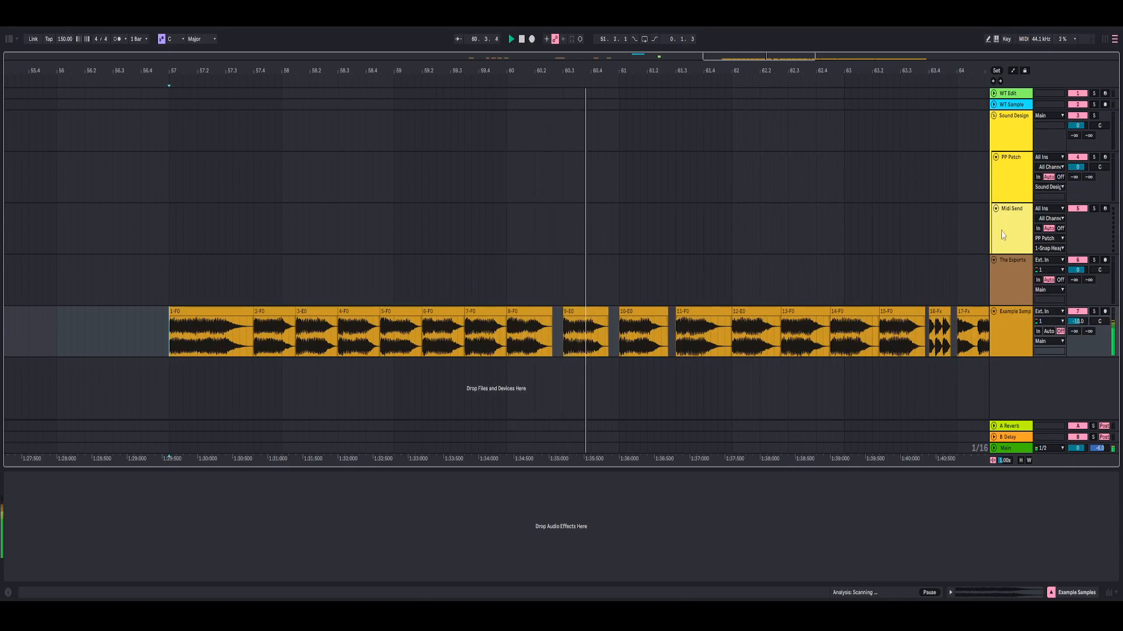
left_click_drag(684, 66, 684, 35)
left_click_drag(432, 66, 431, 65)
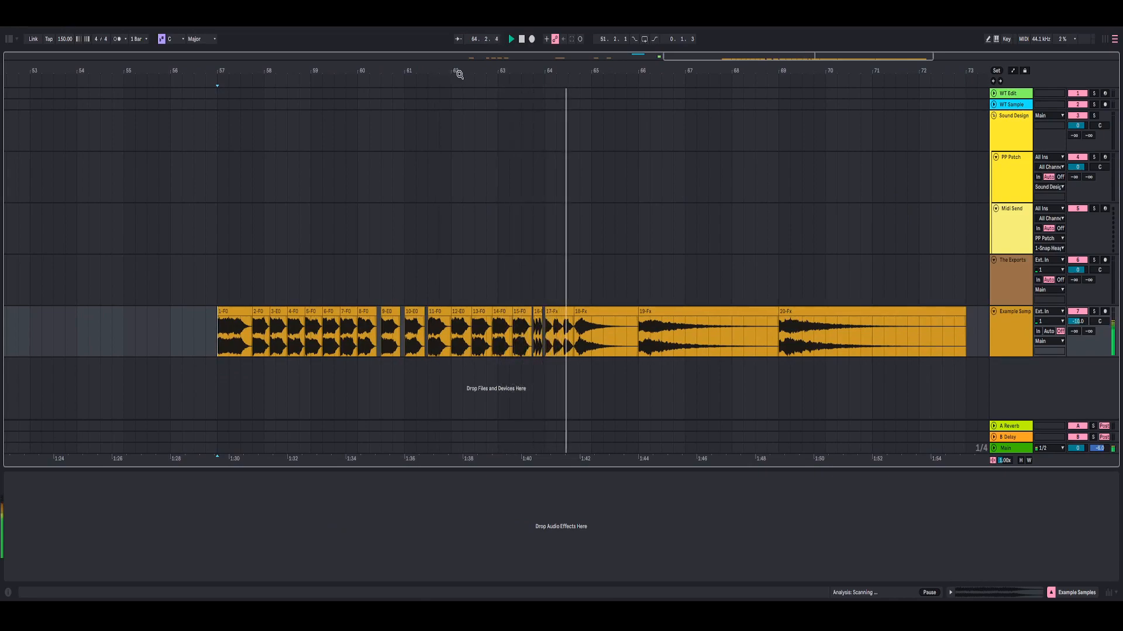
left_click_drag(603, 69, 556, 68)
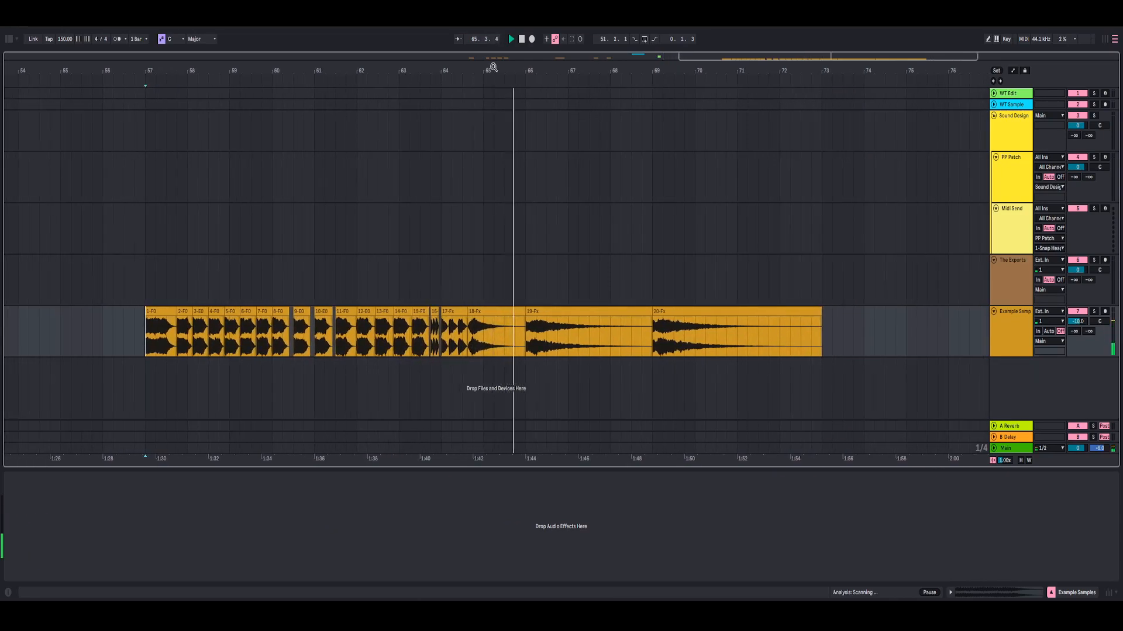
left_click(659, 309)
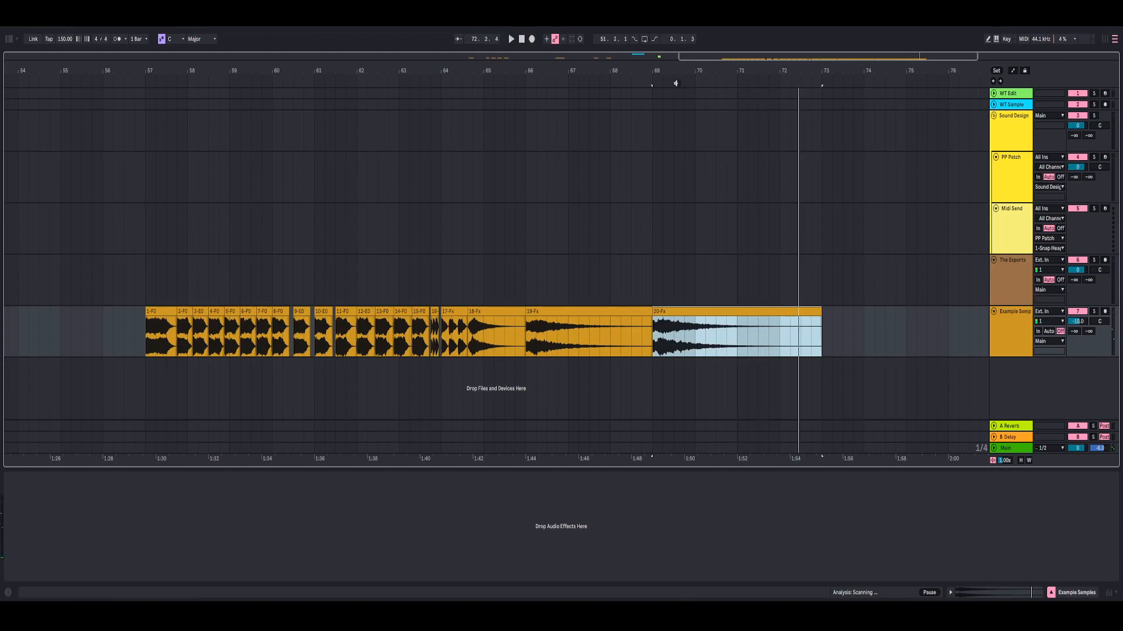
left_click_drag(655, 72, 258, 76)
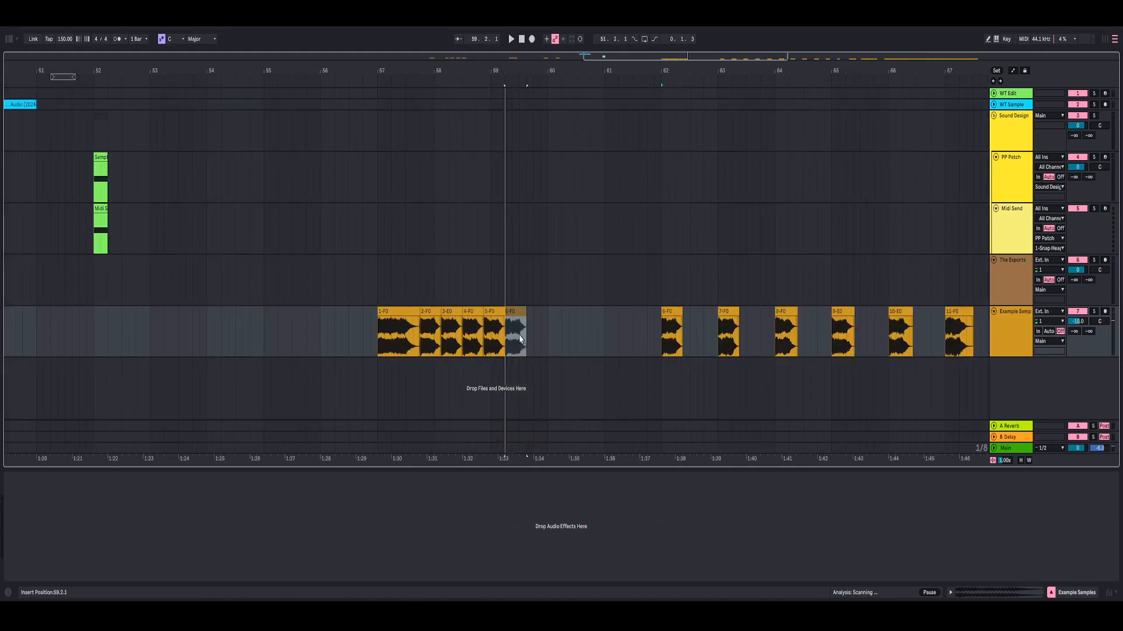
- Move the sixth to sixteenth example clips earlier on their track, closing the gaps behind the preceding clips up to about bar 64
left_click_drag(670, 312, 515, 312)
left_click_drag(730, 311, 539, 311)
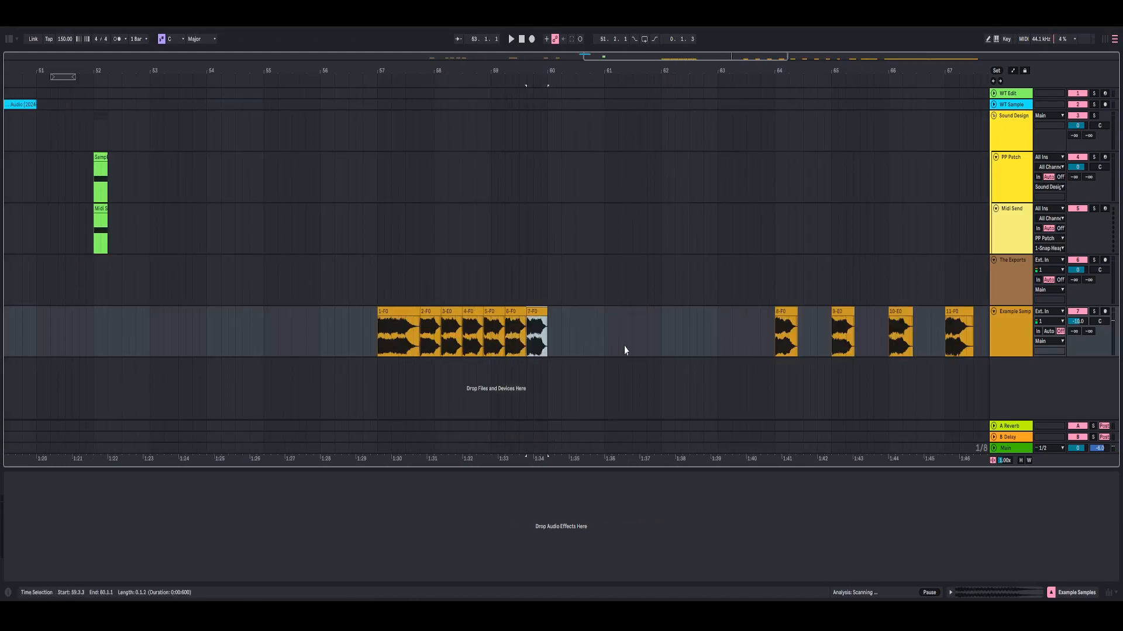
left_click_drag(777, 312, 551, 311)
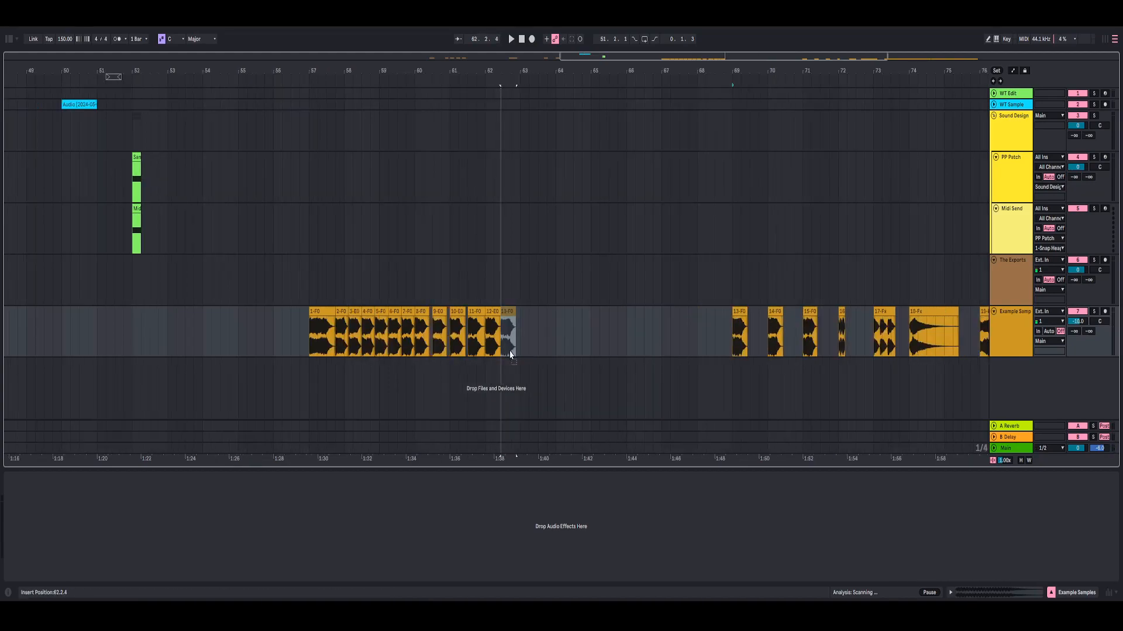
left_click_drag(509, 311, 508, 312)
left_click_drag(776, 313, 524, 328)
left_click_drag(810, 311, 550, 312)
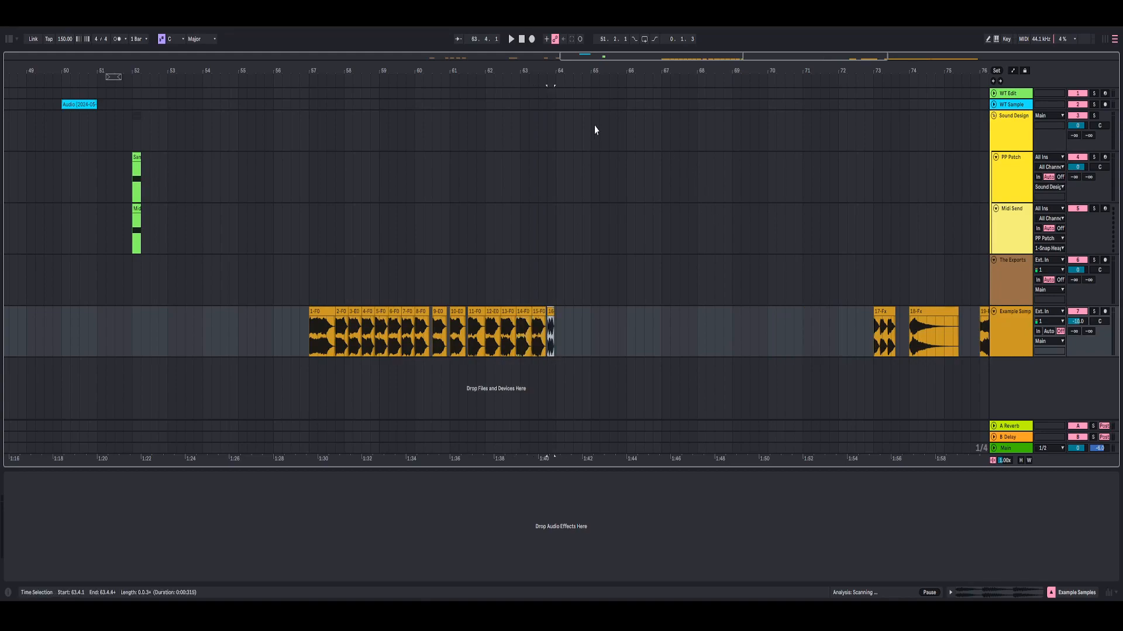